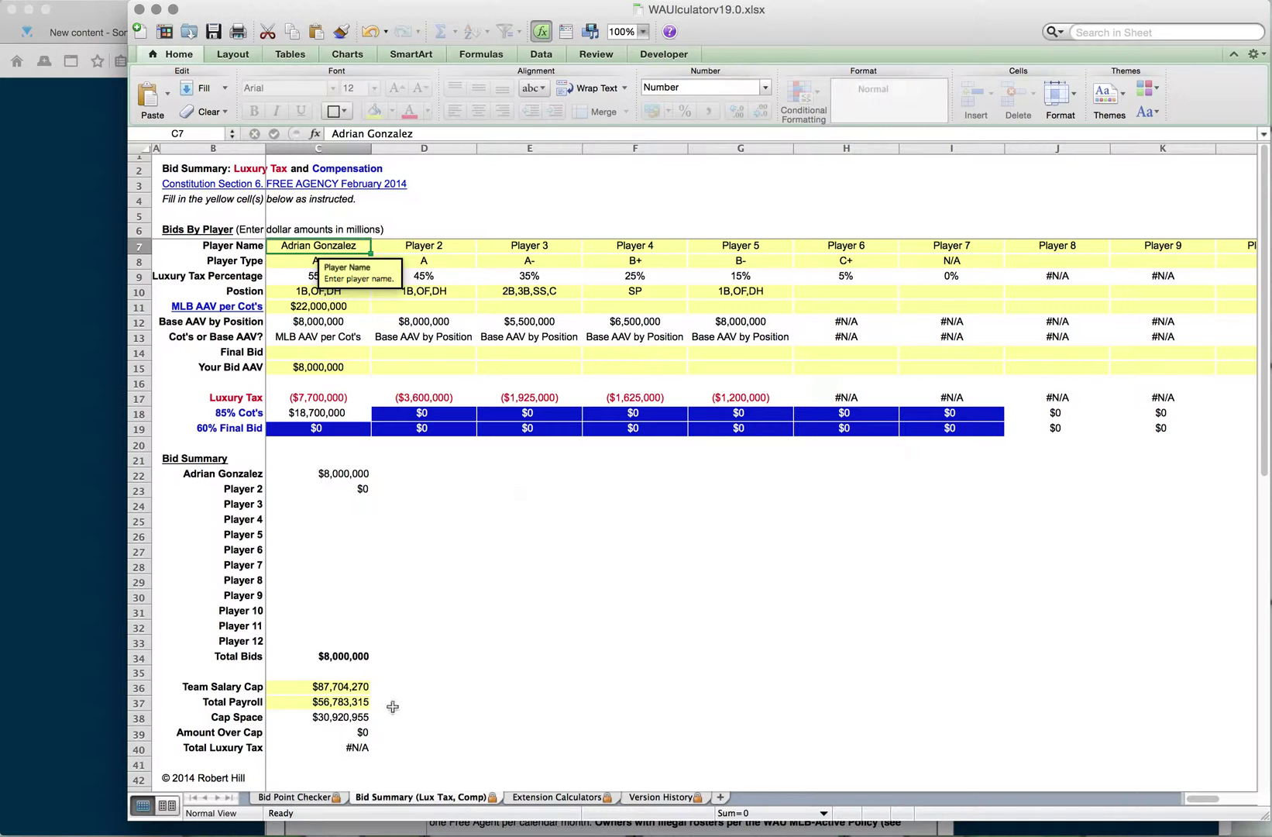
# - Examine the amount over cap and the first player's name, type, position and MLB AAV cells on the bid summary
pyautogui.click(345, 717)
pyautogui.click(313, 732)
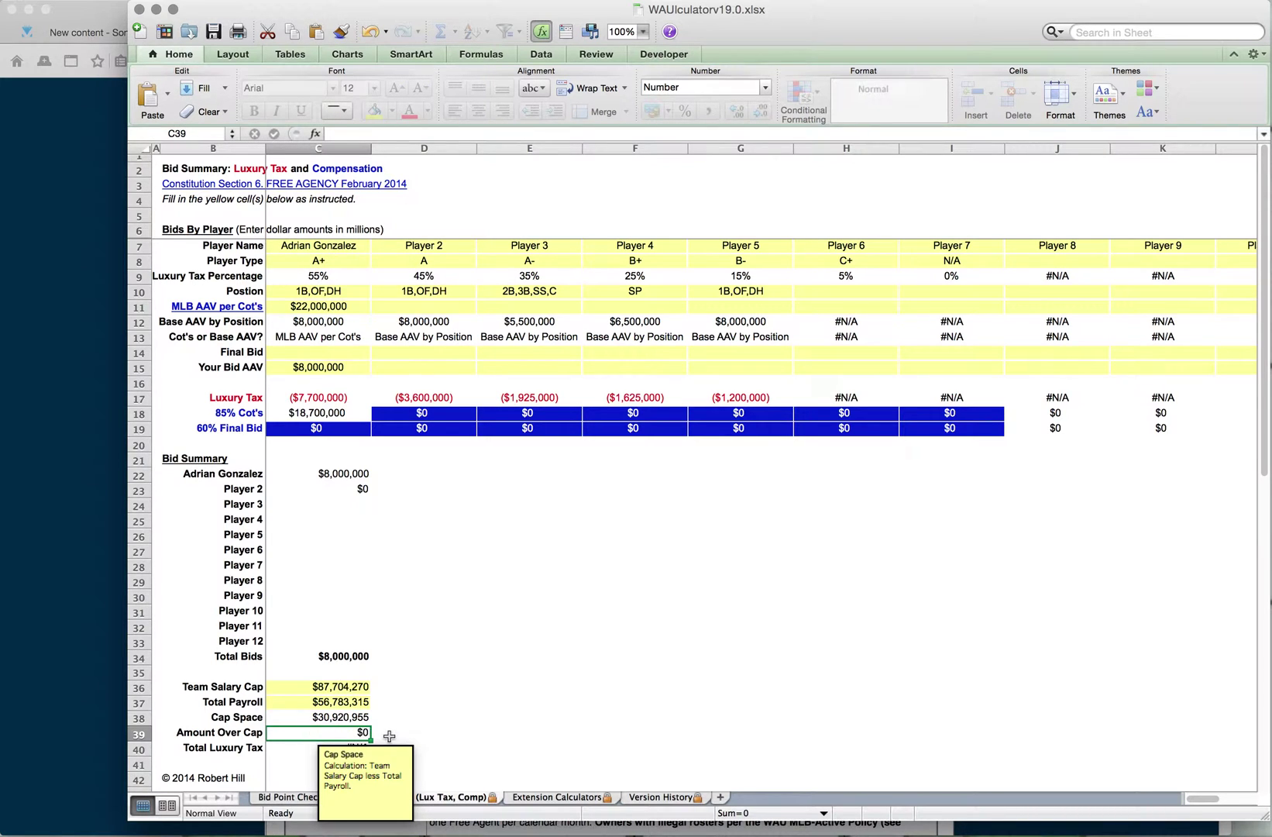
pyautogui.click(438, 247)
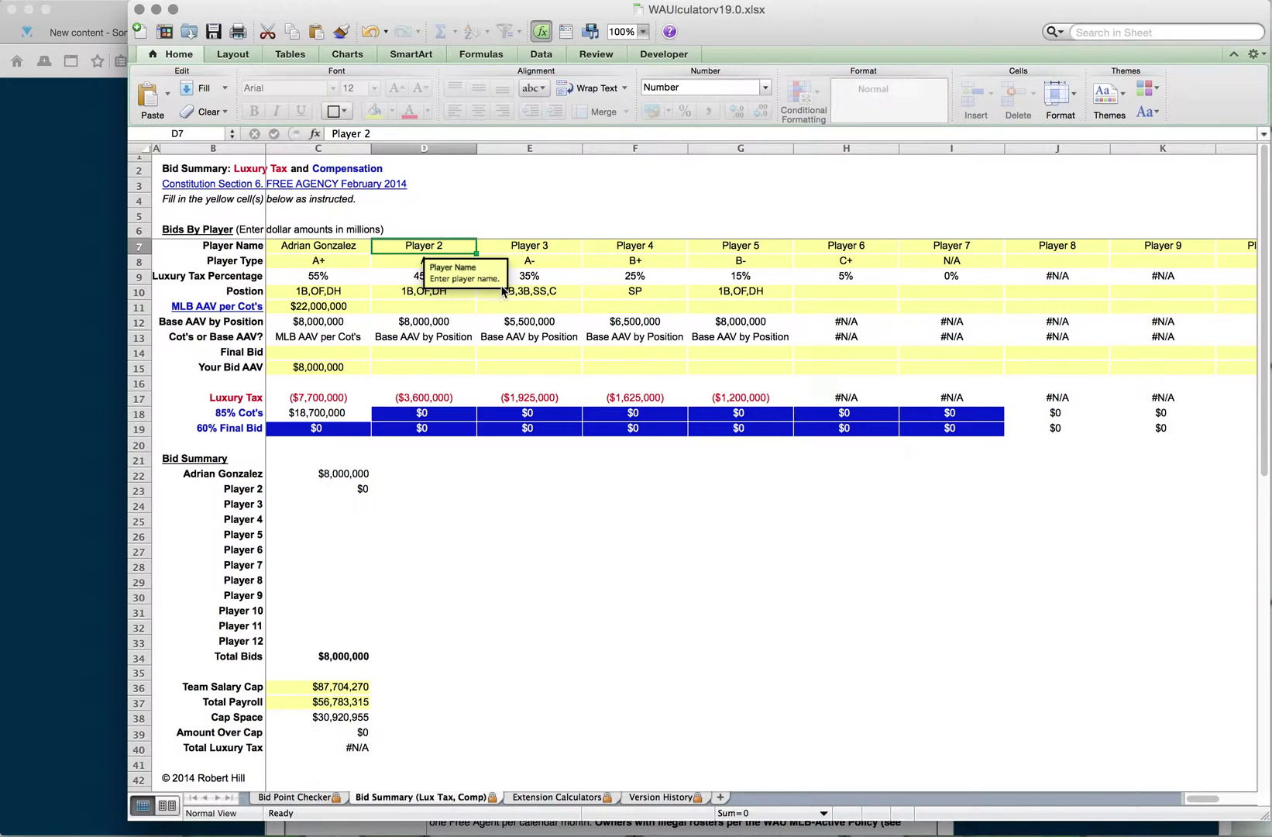
pyautogui.click(341, 250)
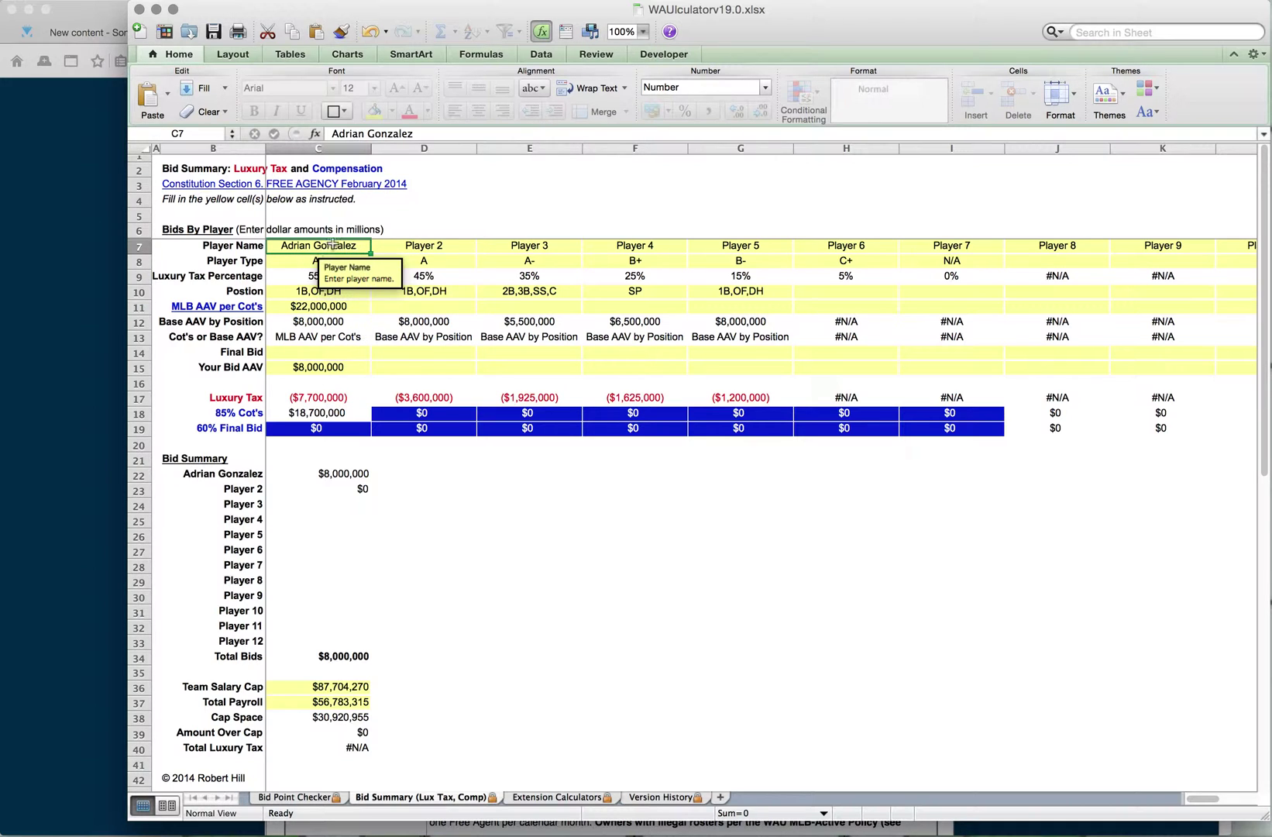
pyautogui.click(284, 267)
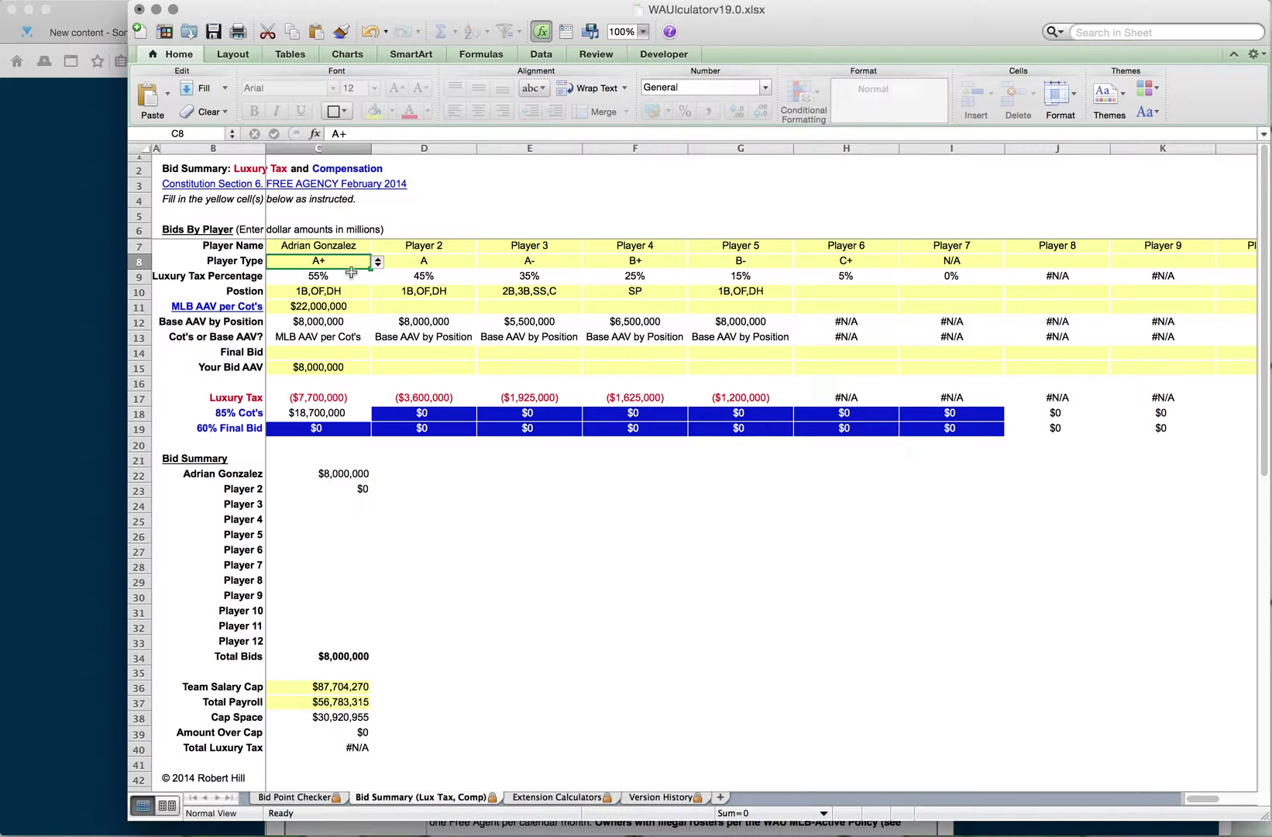
pyautogui.click(320, 295)
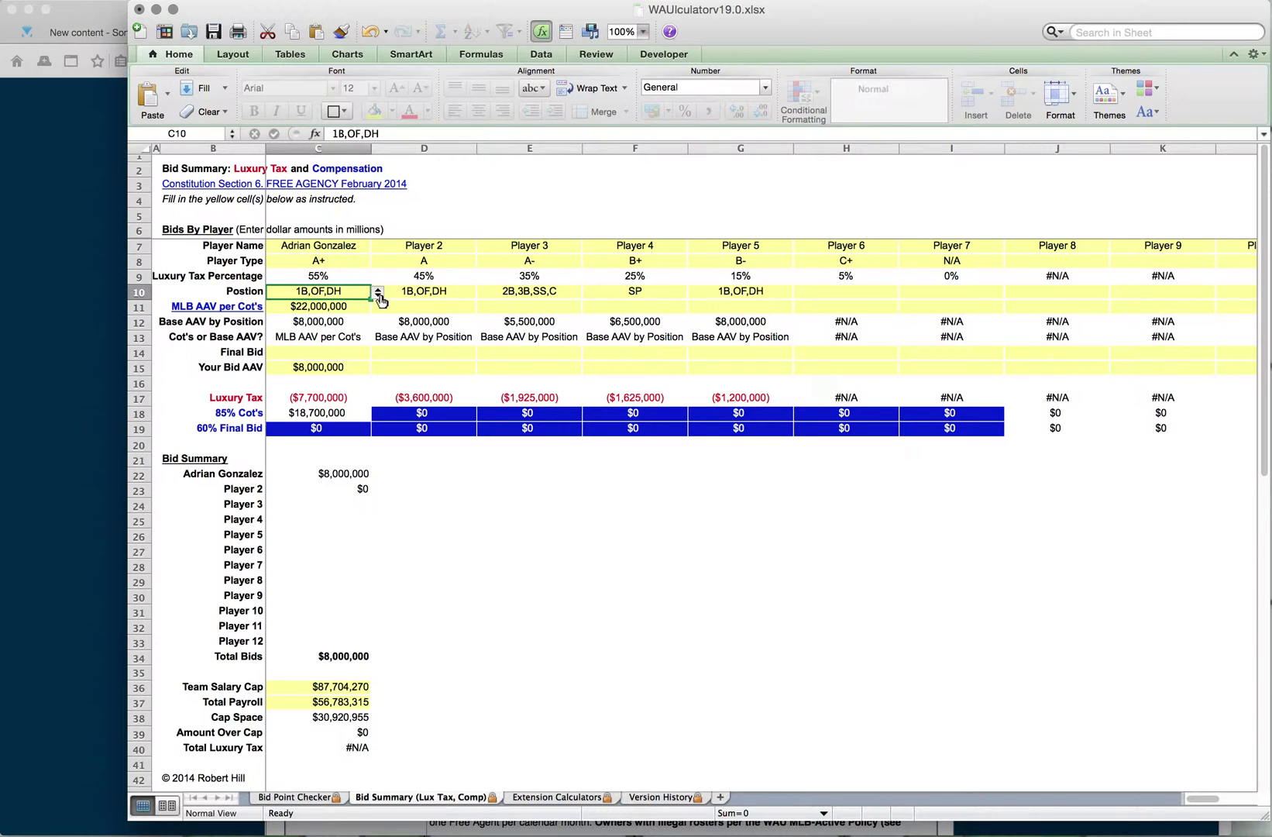
pyautogui.click(378, 293)
pyautogui.click(378, 293)
pyautogui.click(341, 306)
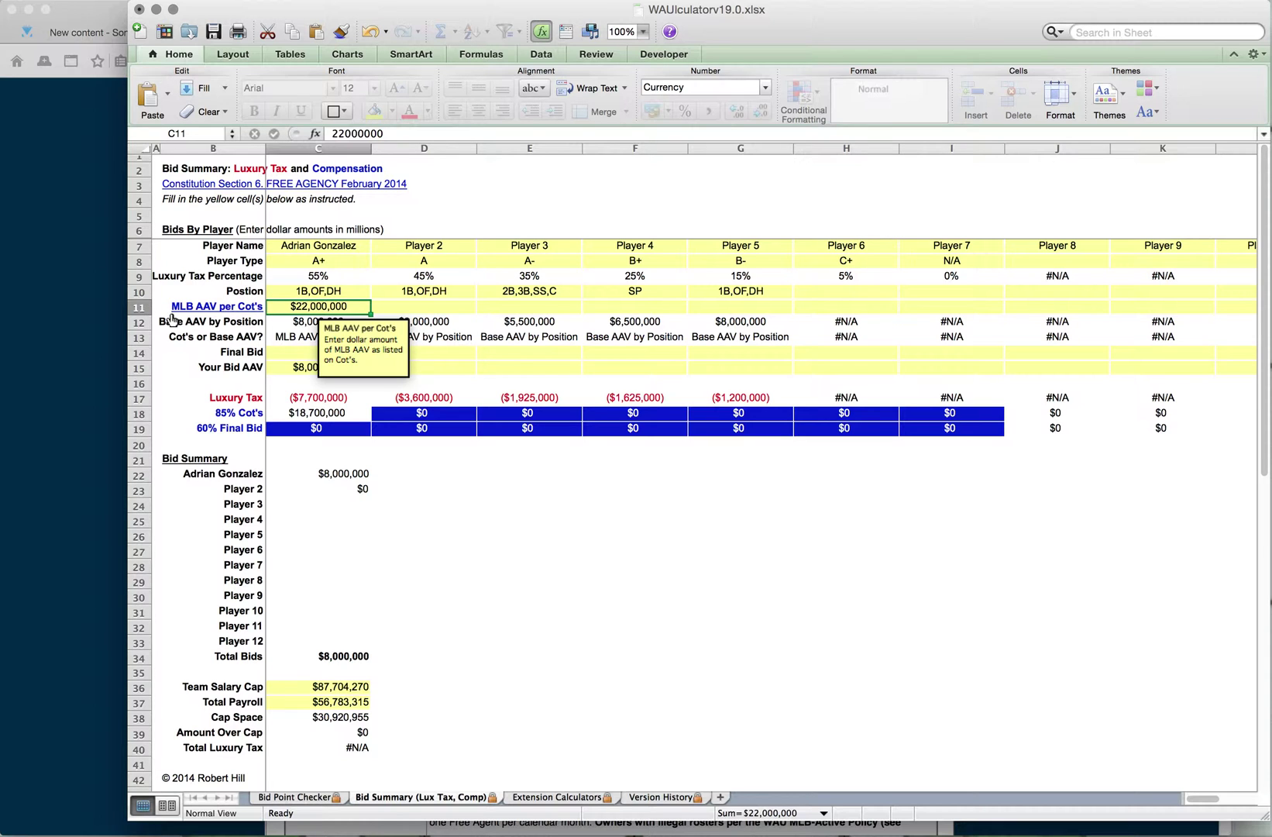
# - Switch to the browser and find the contract details in the Compensation section of Adrian Gonzalez's Baseball Prospectus page
pyautogui.click(107, 328)
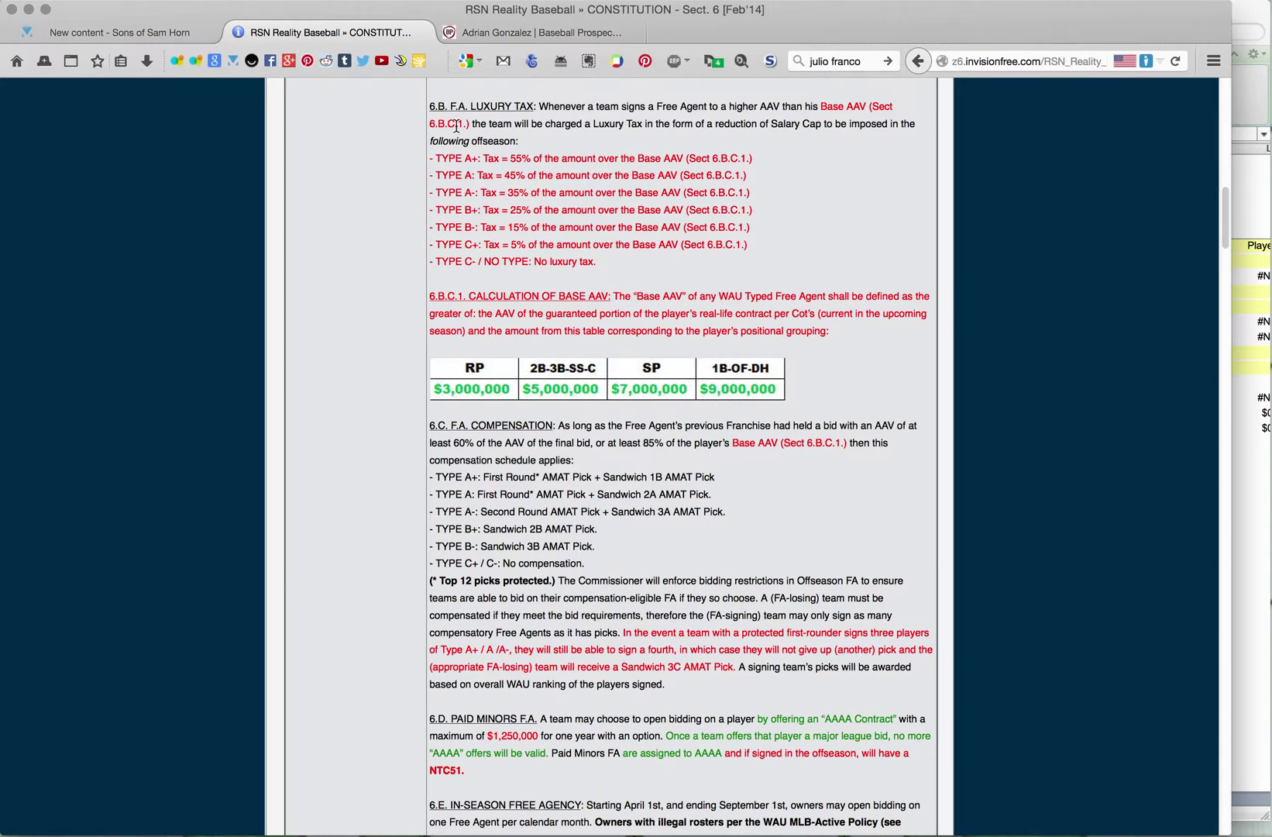
pyautogui.scroll(1, 409, 187)
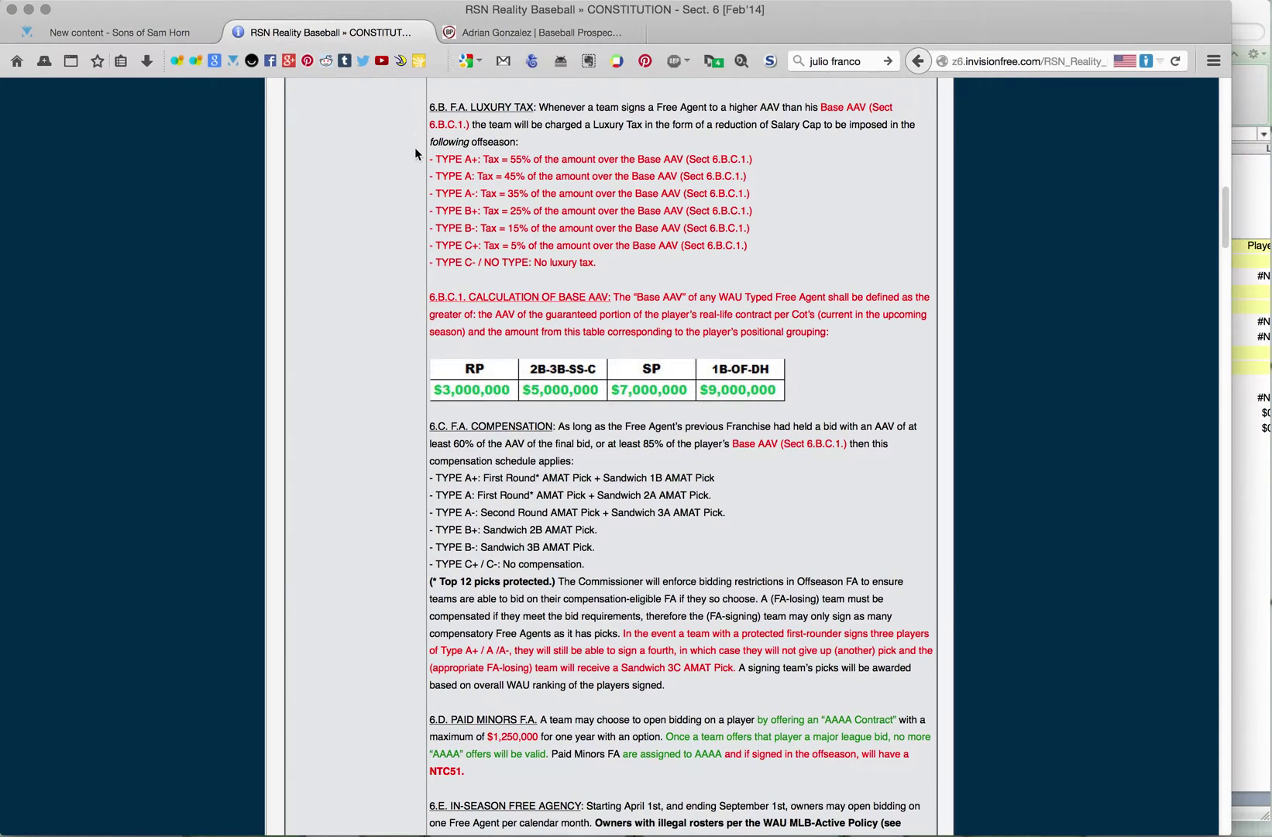
pyautogui.scroll(15, 414, 145)
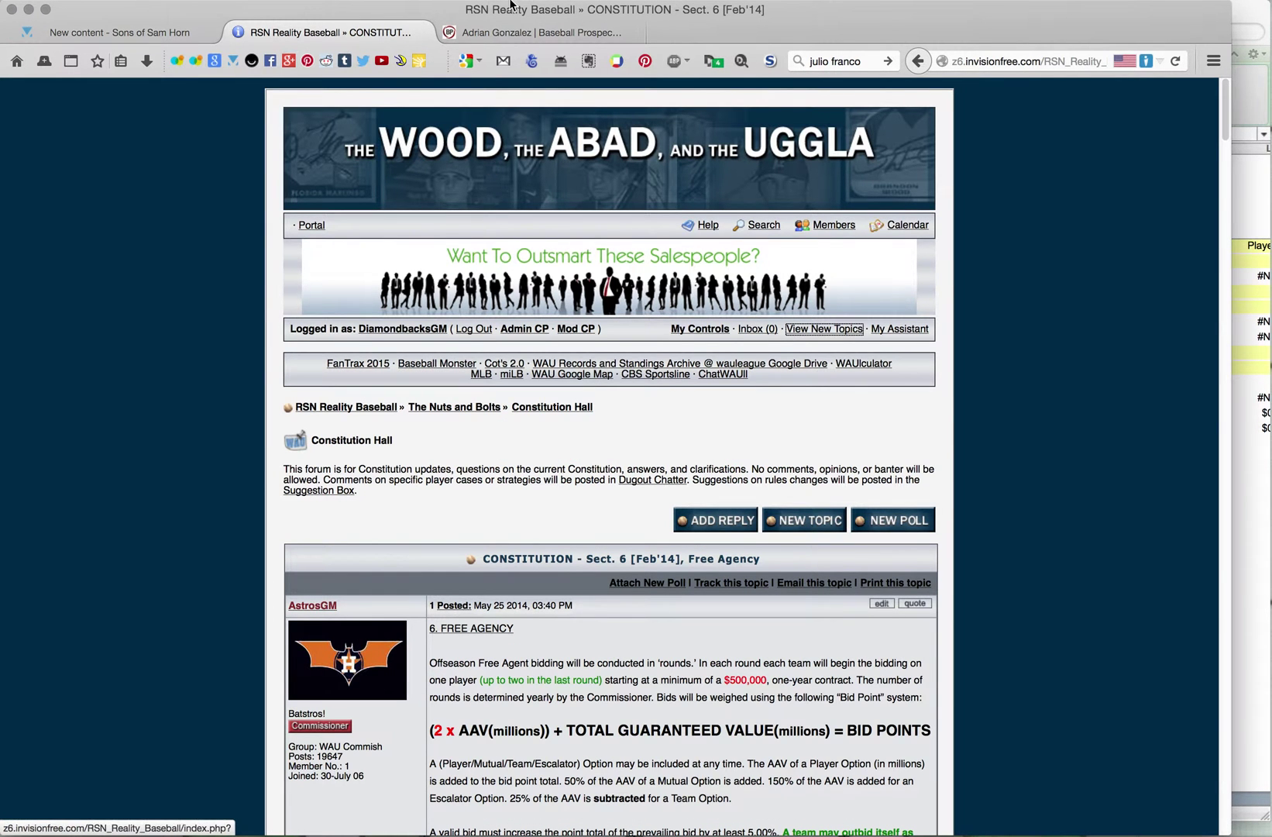
pyautogui.click(502, 32)
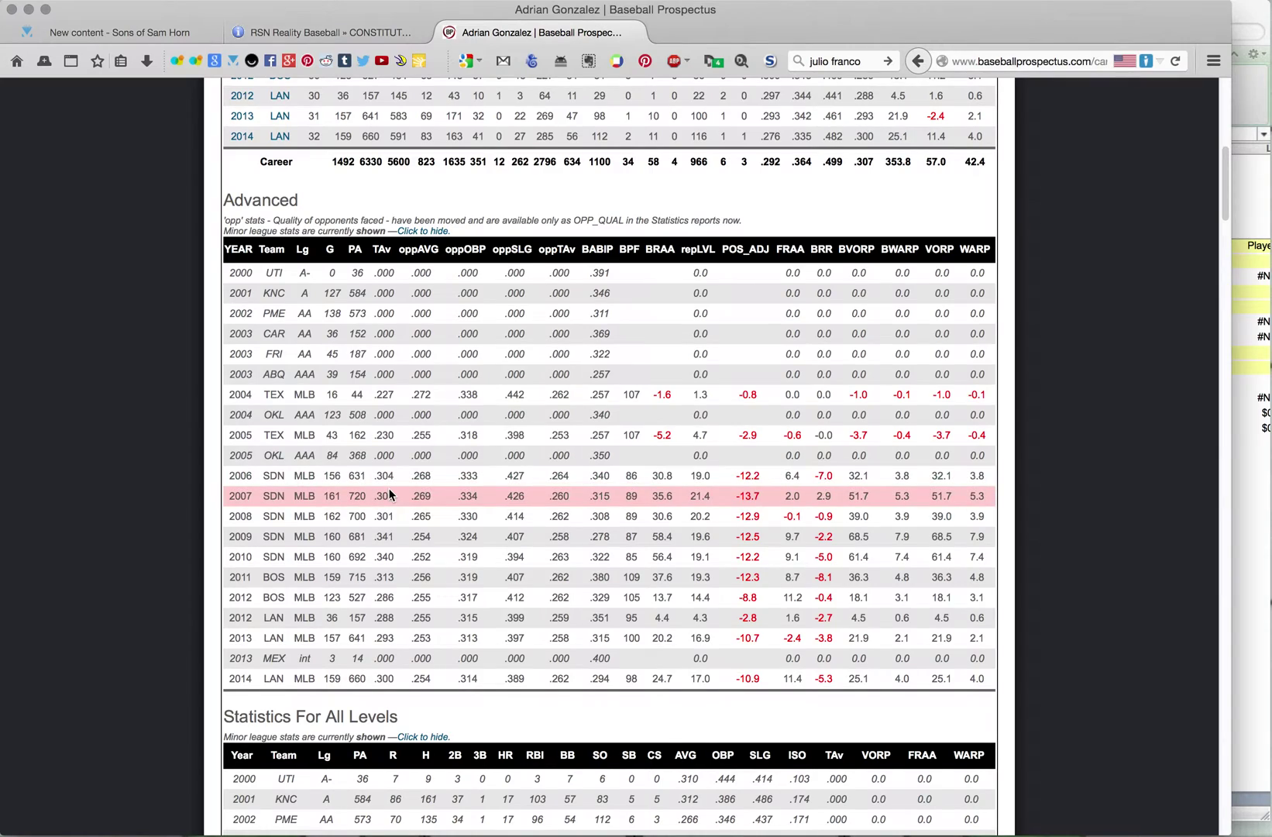
pyautogui.scroll(-9, 410, 493)
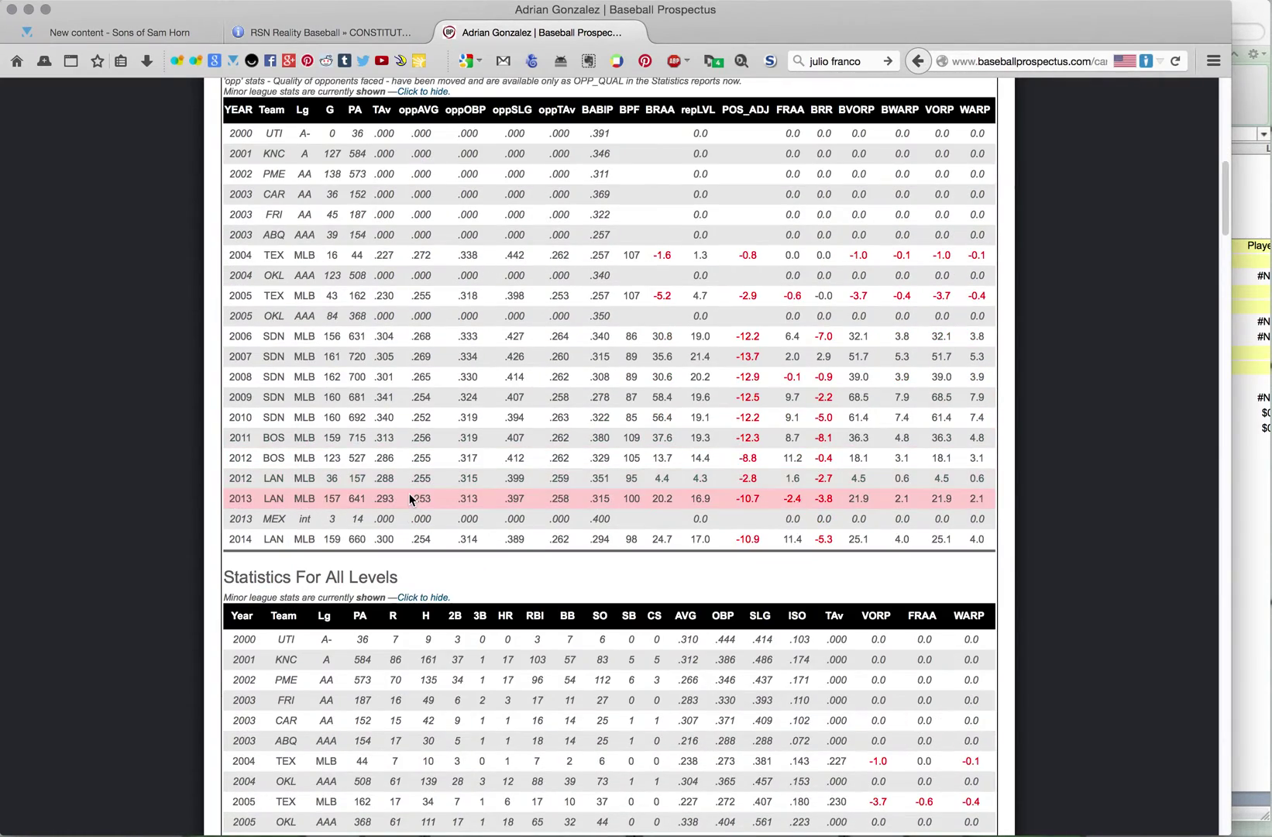
pyautogui.scroll(-10, 410, 499)
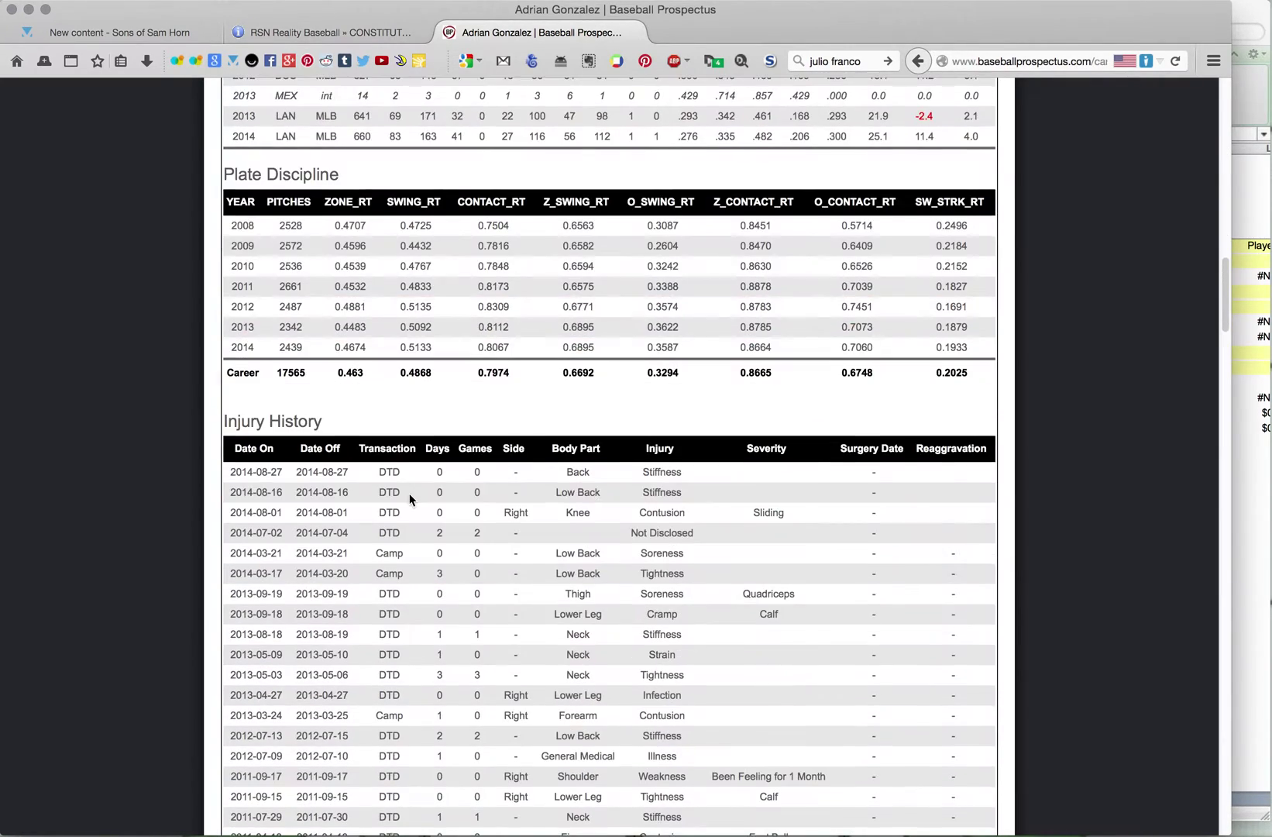
pyautogui.scroll(-4, 425, 496)
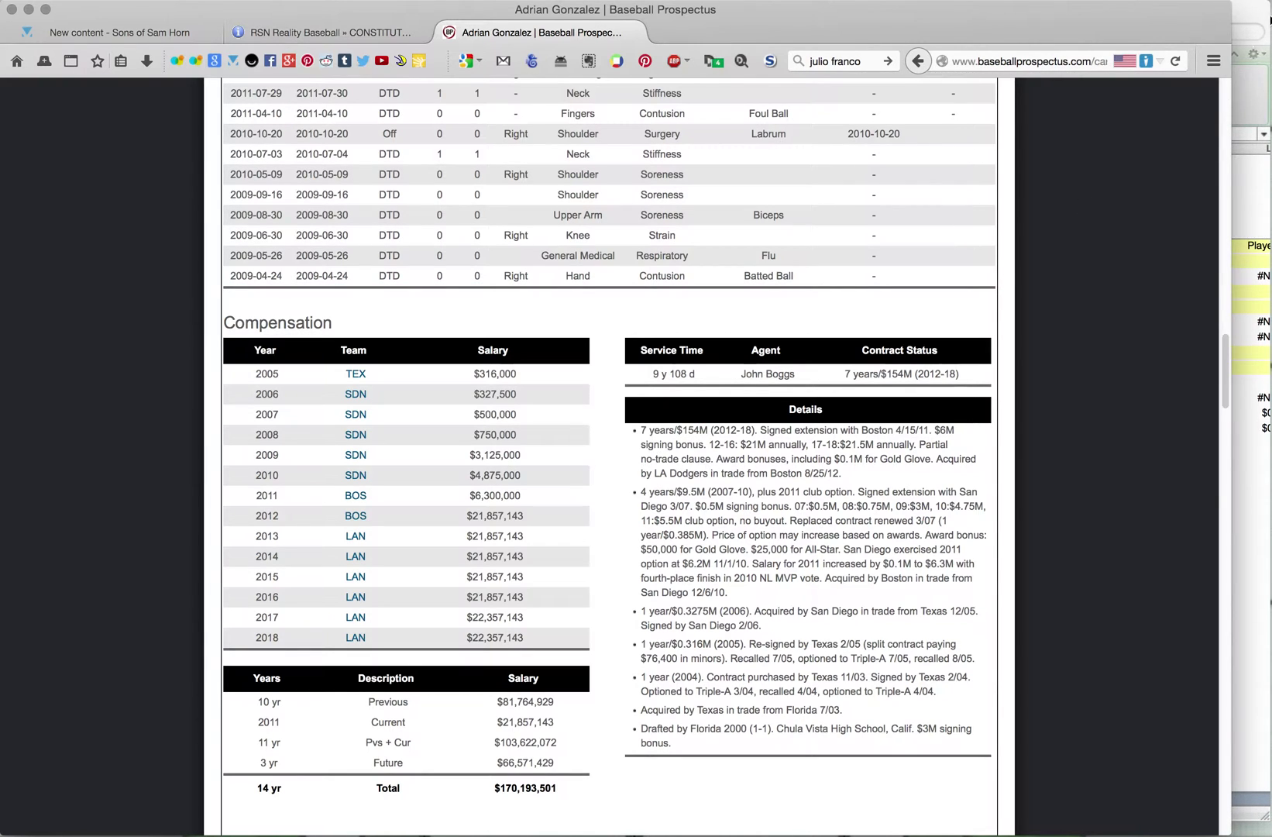
# - Check the workbook's Base AAV by Position cell for Adrian Gonzalez against the Base AAV table in constitution section 6.B.C.1 in the browser
pyautogui.click(1253, 33)
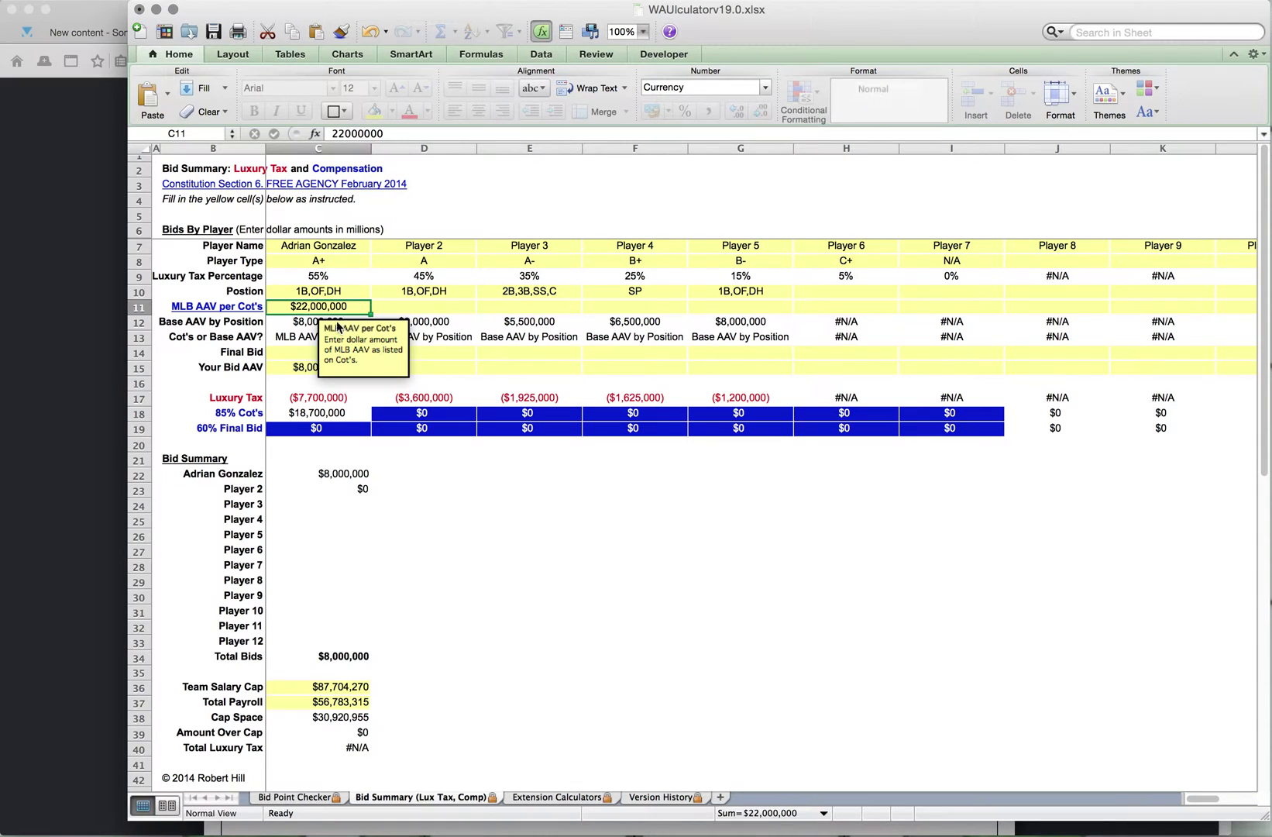
pyautogui.click(298, 322)
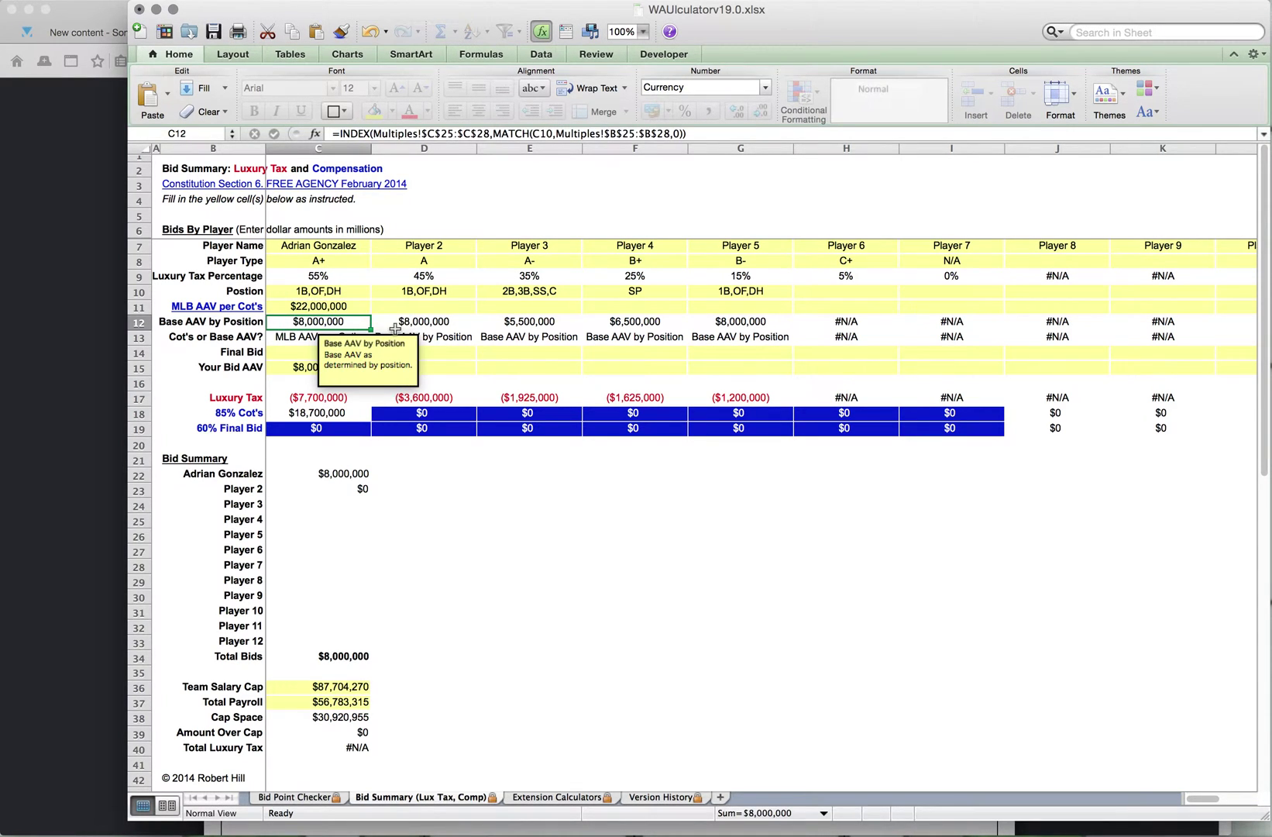
pyautogui.click(94, 367)
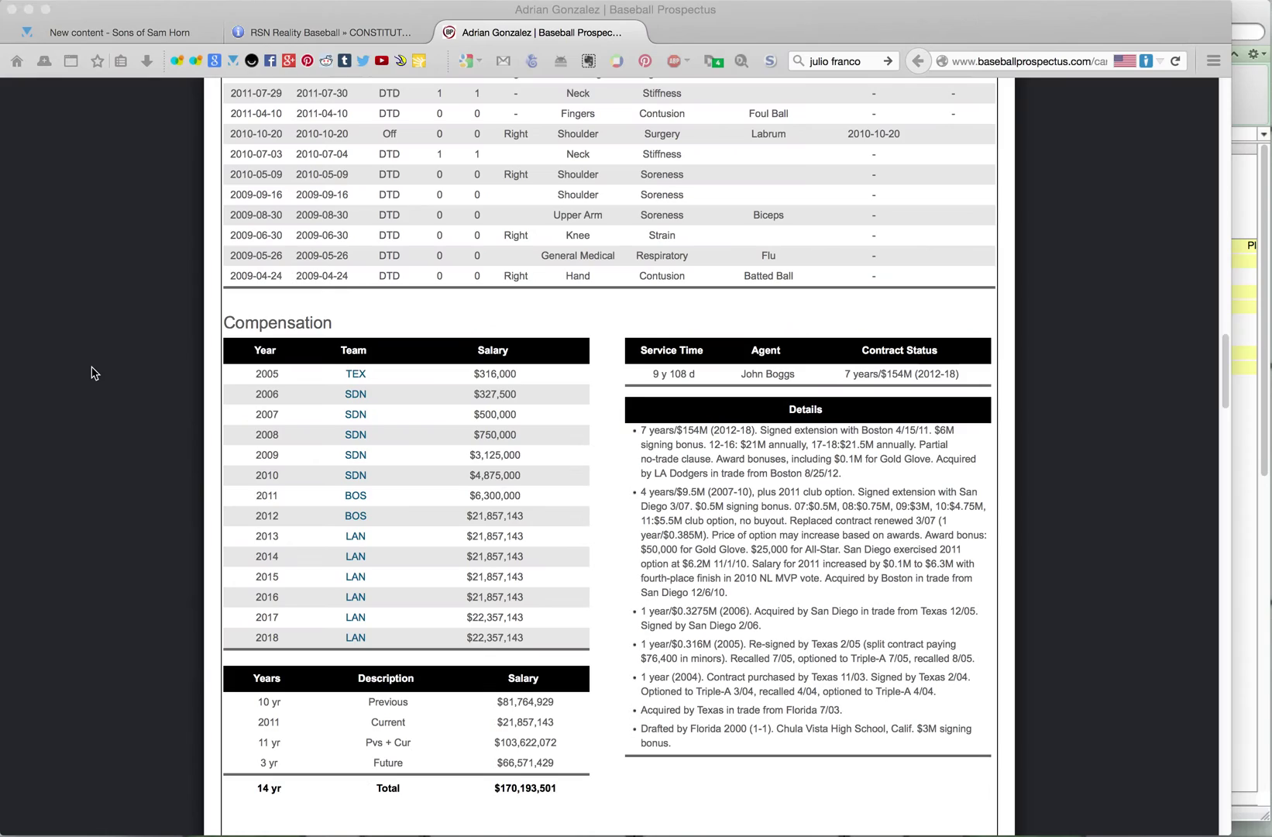
pyautogui.click(357, 32)
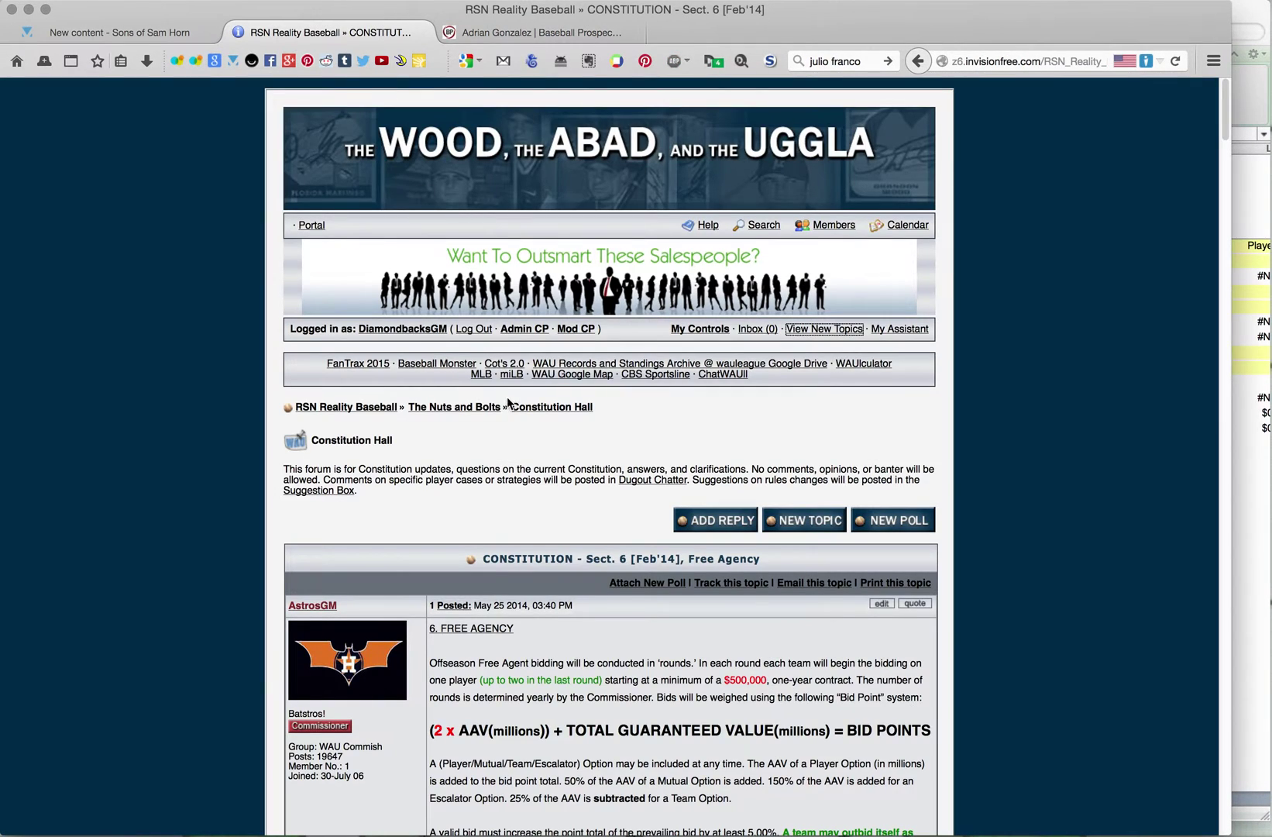
pyautogui.scroll(-6, 507, 397)
pyautogui.scroll(-5, 509, 402)
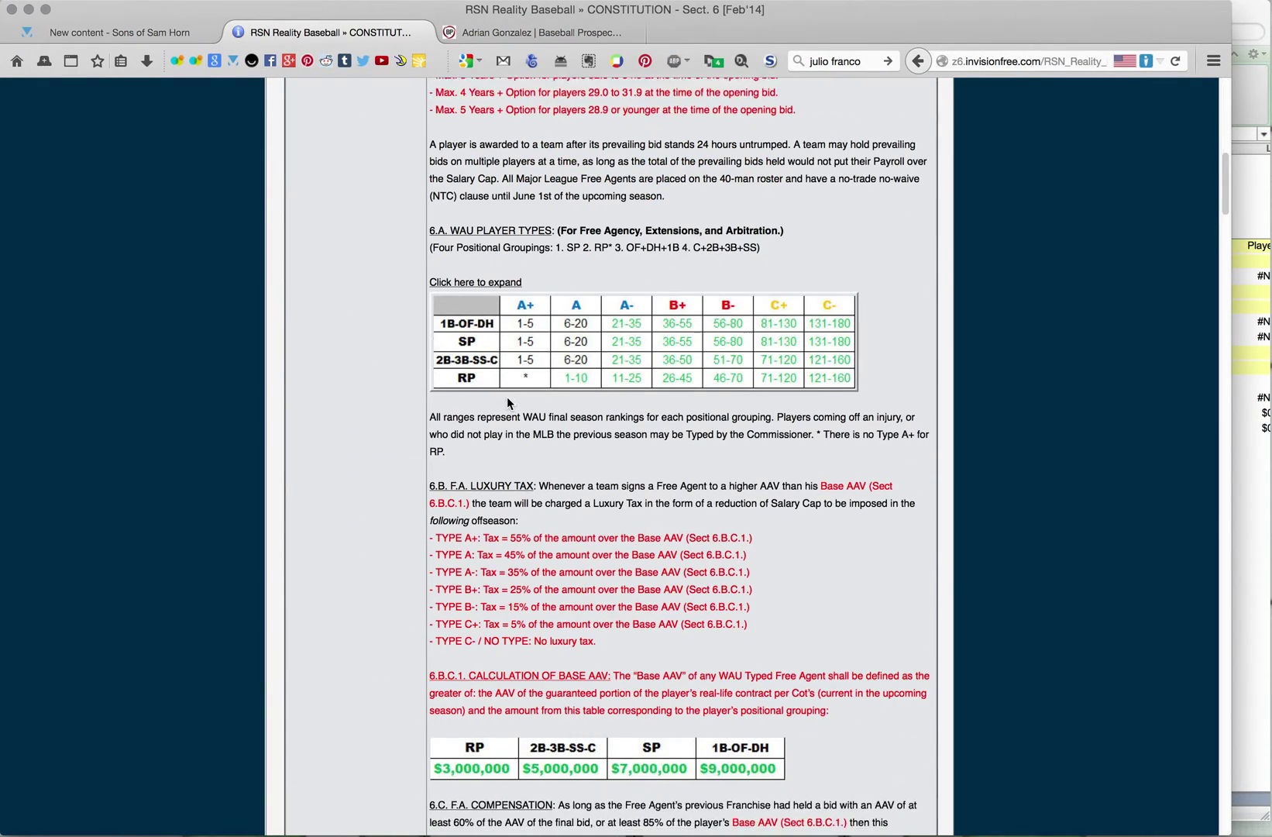
pyautogui.scroll(-2, 655, 561)
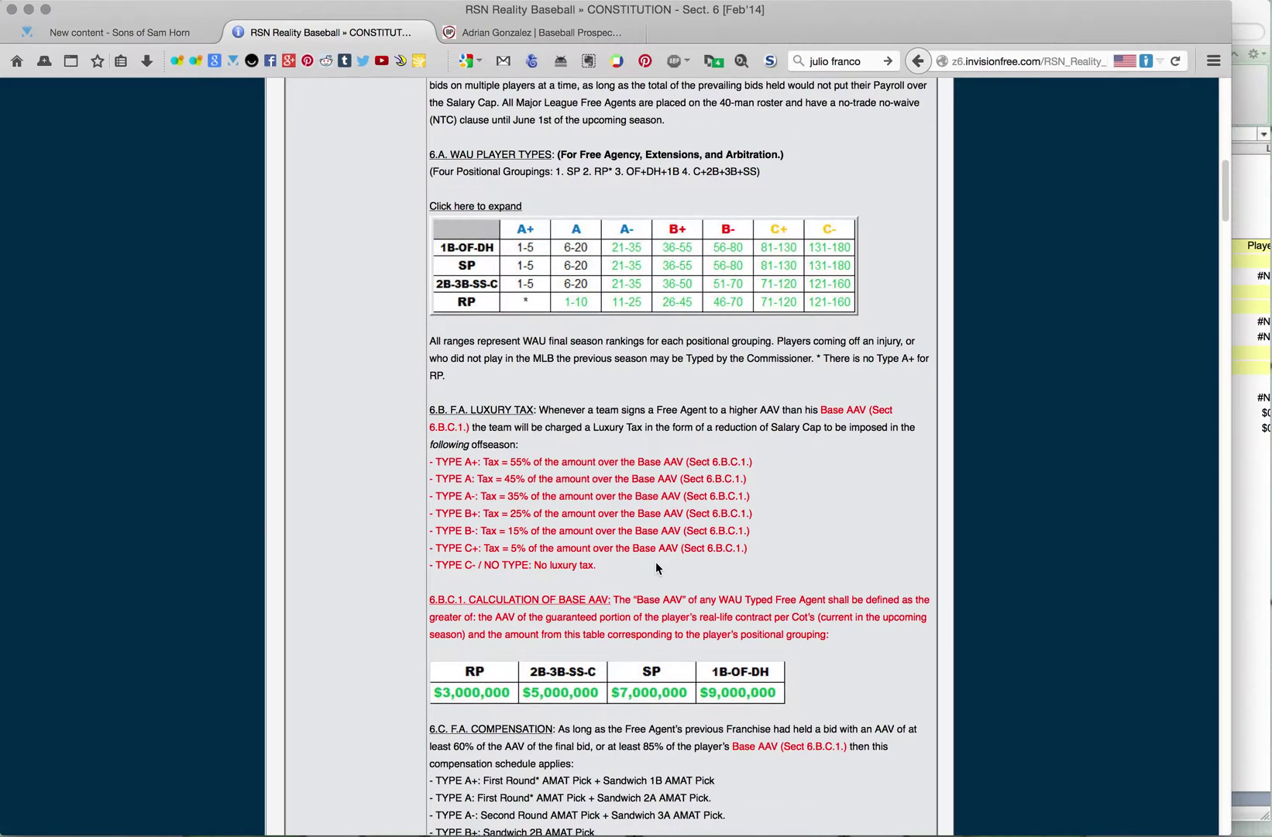
pyautogui.scroll(-4, 615, 628)
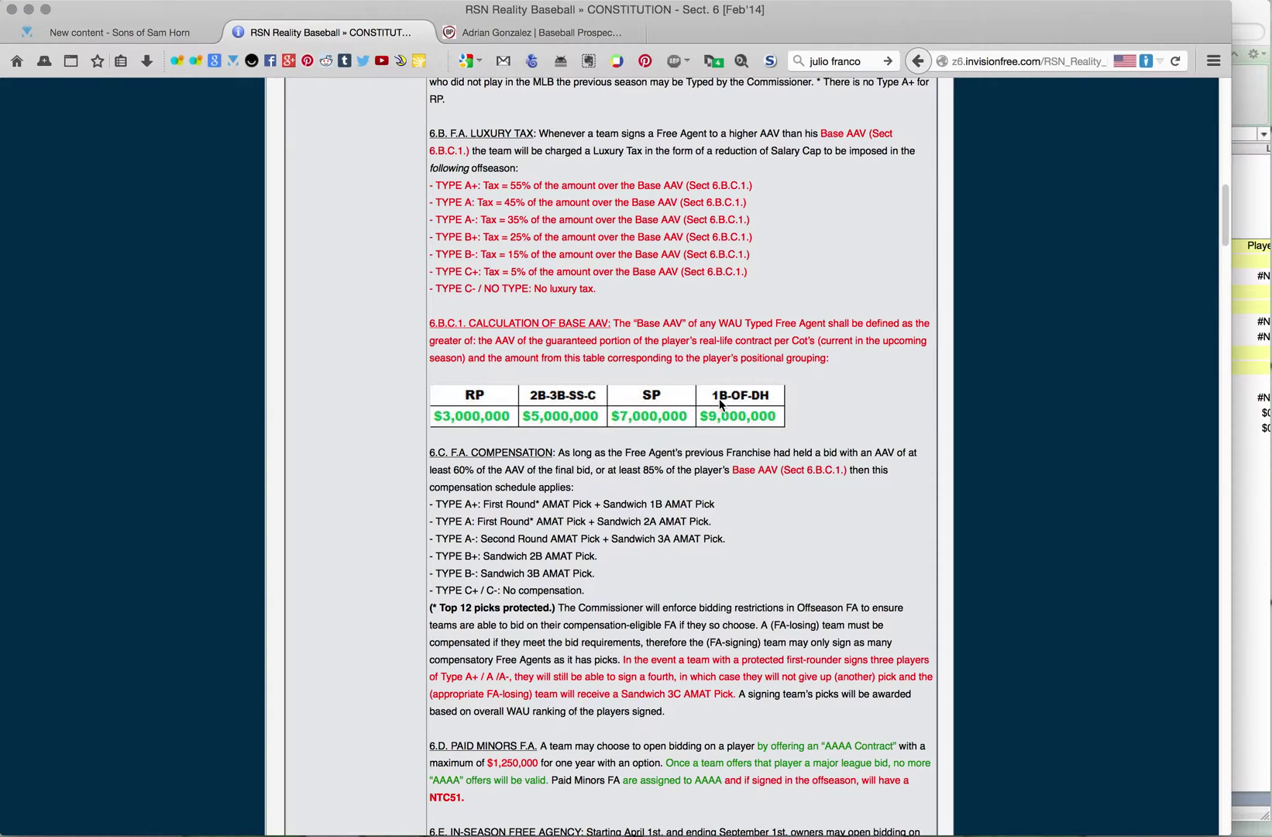
# - Return to the workbook and inspect Adrian Gonzalez's MLB AAV, Cot's or Base AAV, Final Bid, Your Bid AAV and Luxury Tax cells
pyautogui.click(1255, 211)
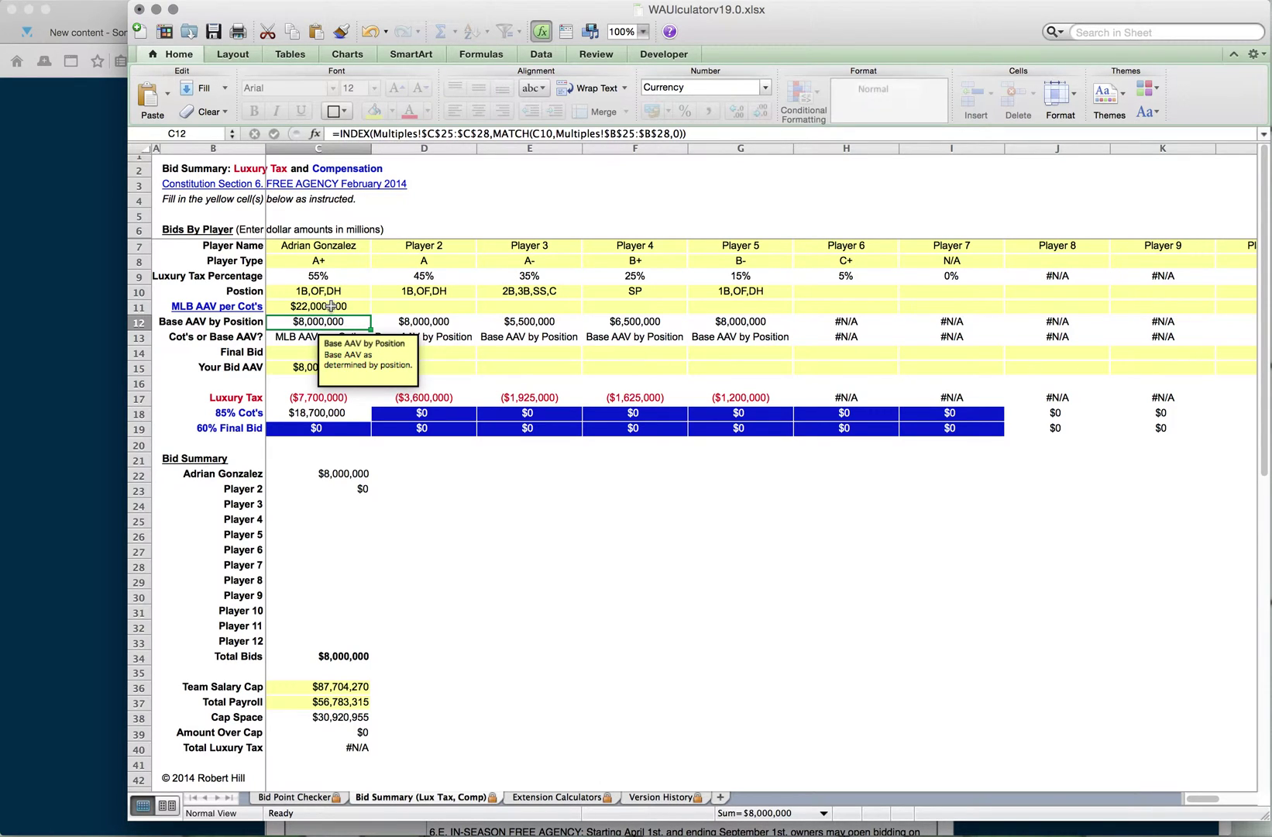
pyautogui.click(332, 306)
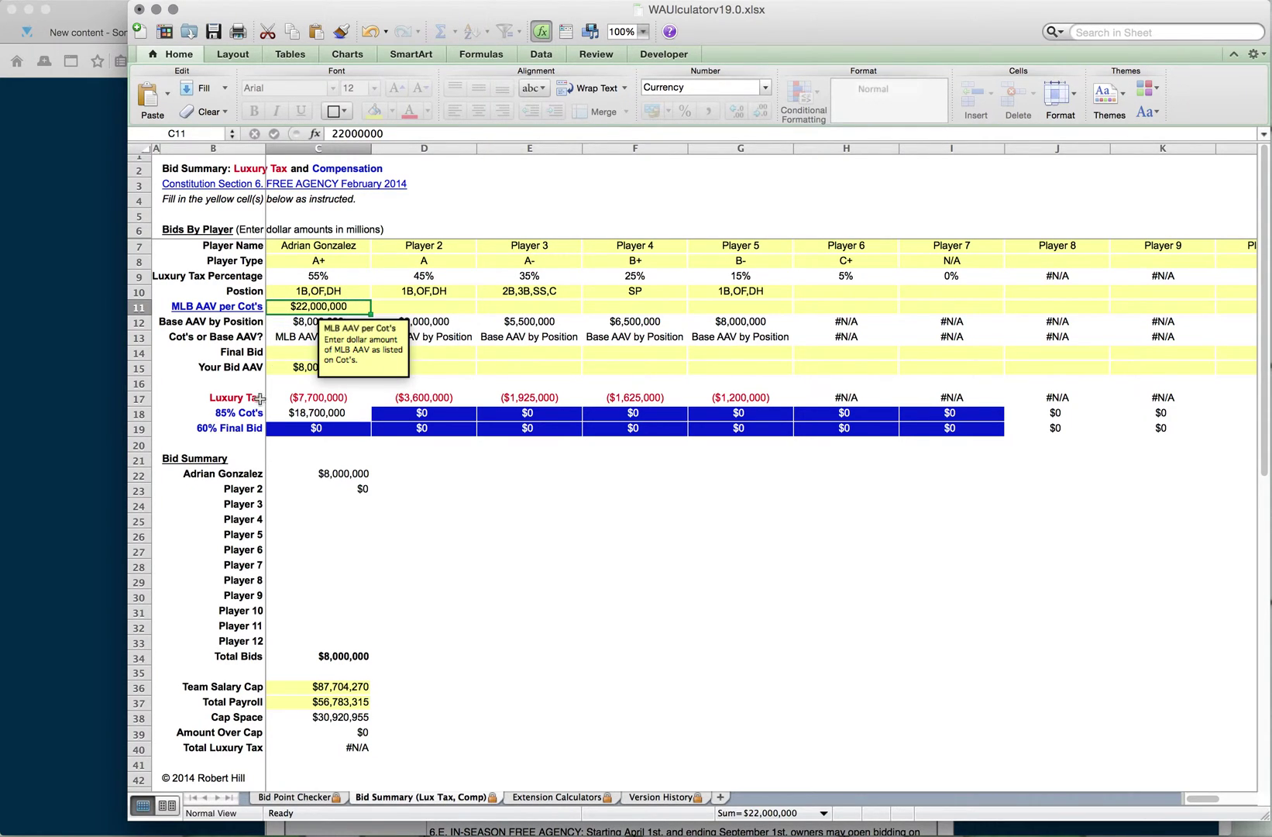
pyautogui.click(282, 337)
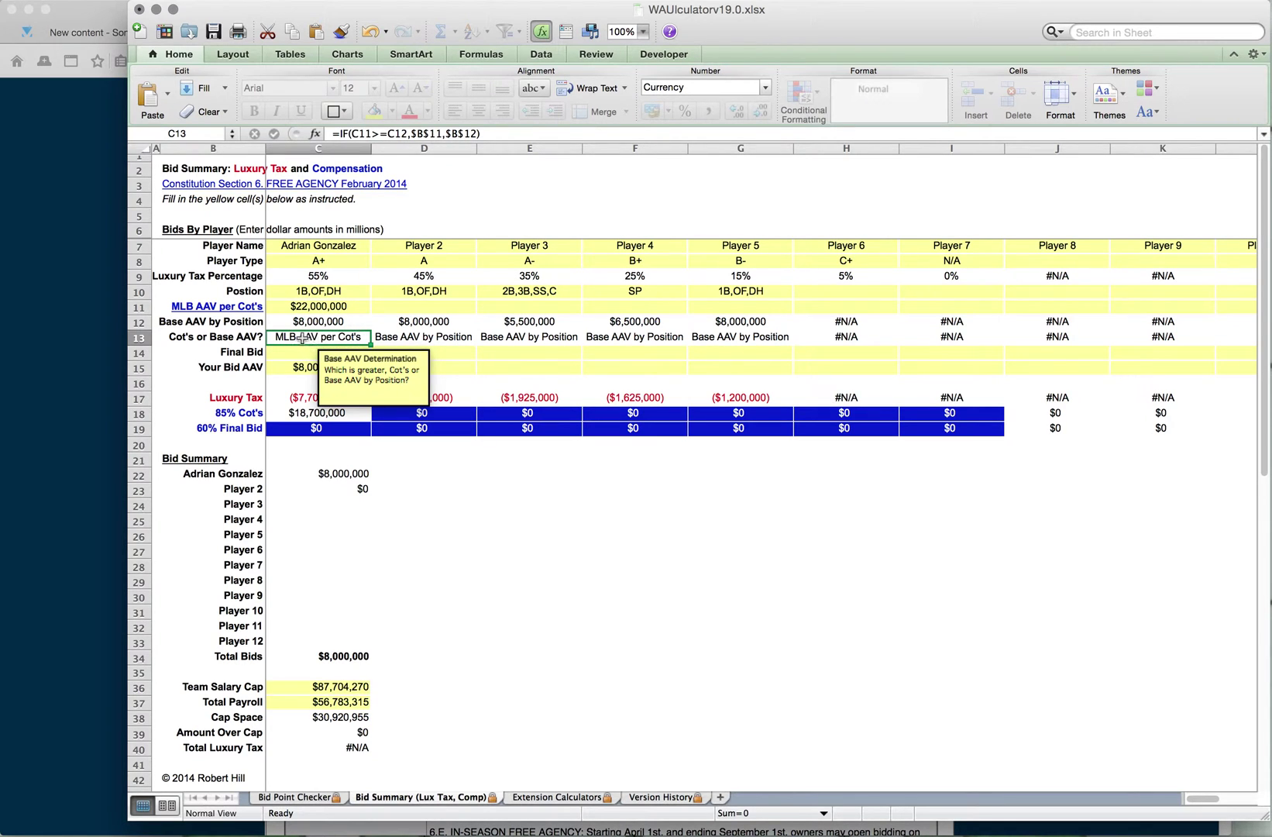
pyautogui.click(347, 351)
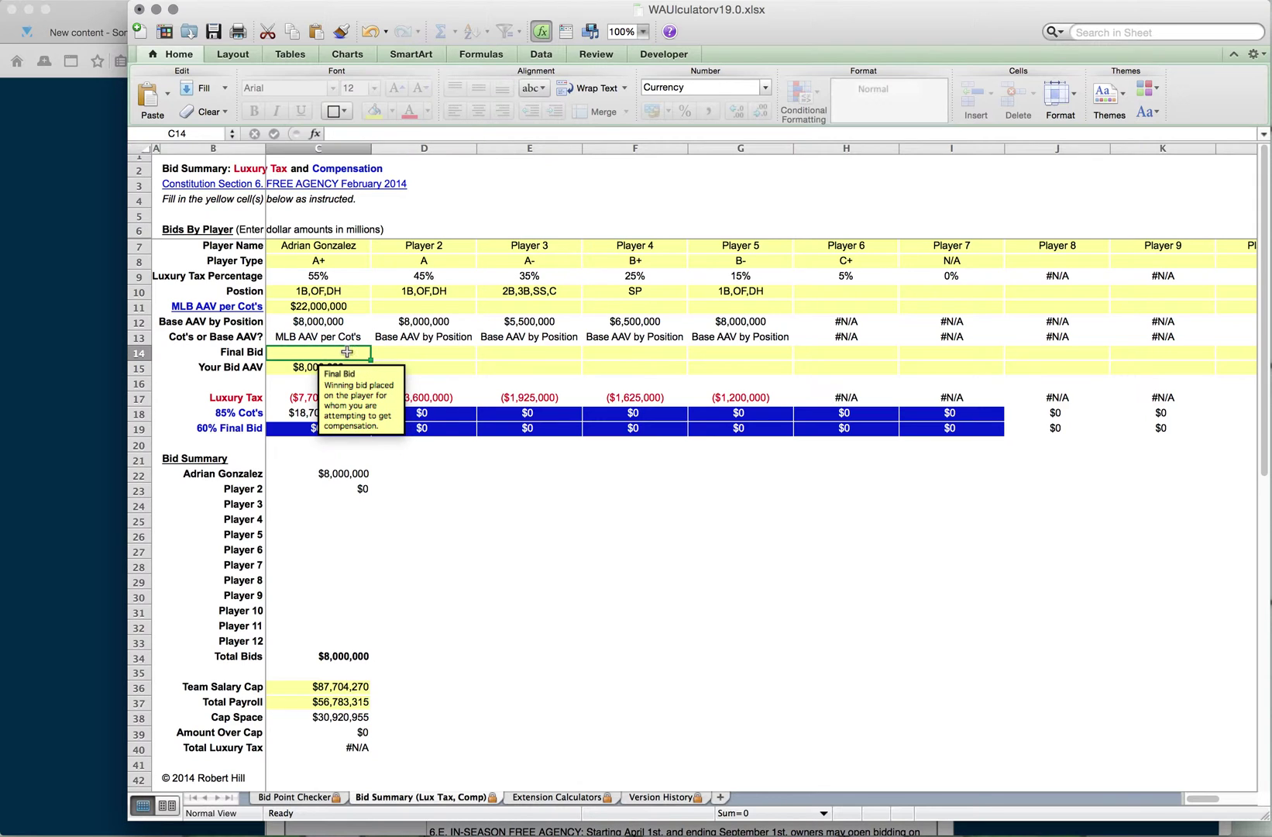
pyautogui.click(304, 369)
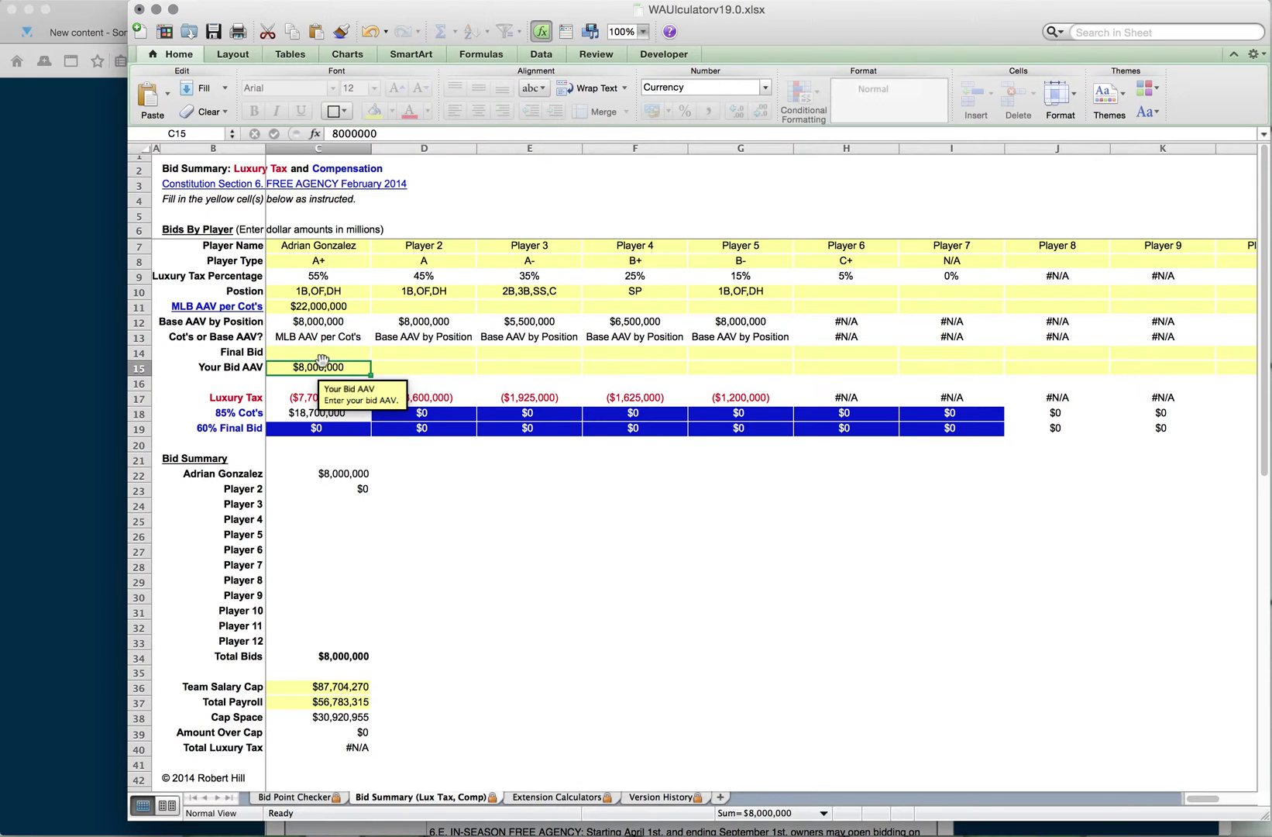
pyautogui.click(299, 400)
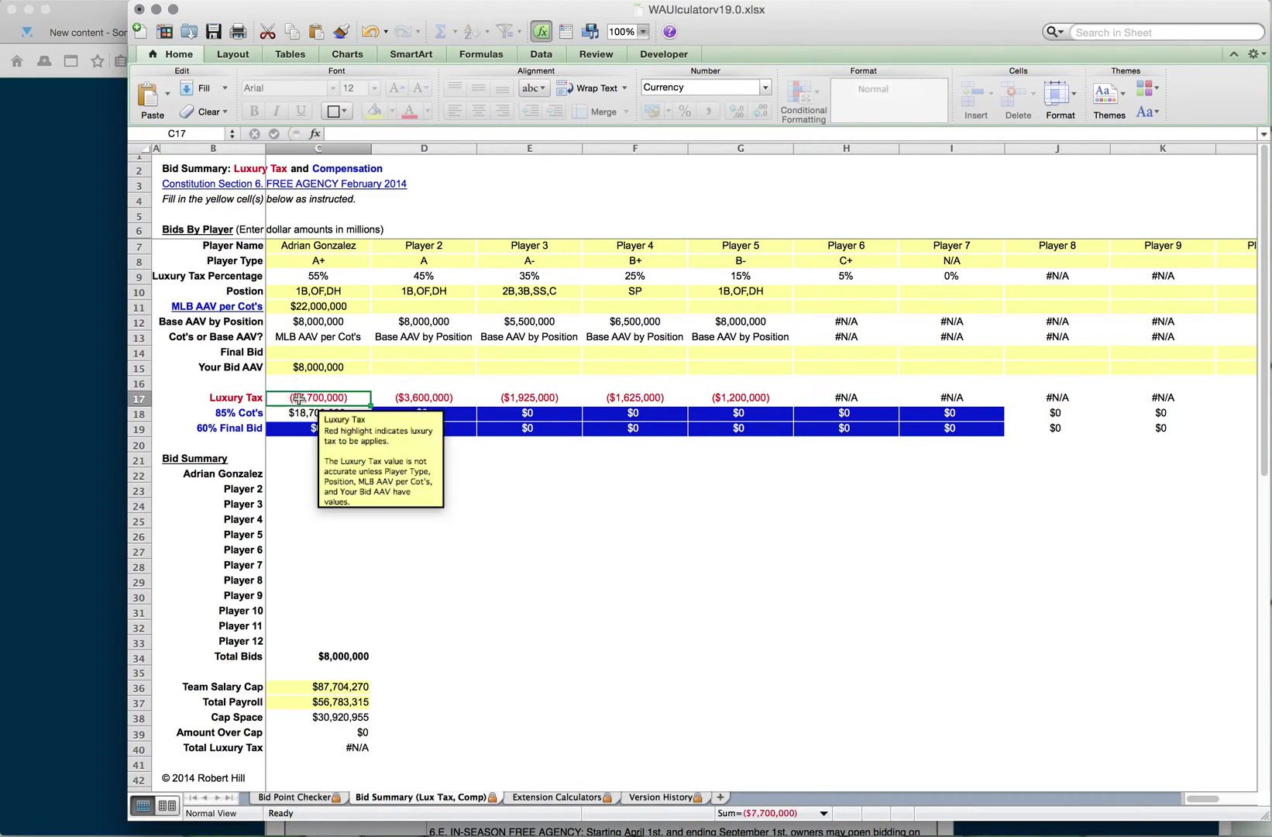
pyautogui.click(310, 368)
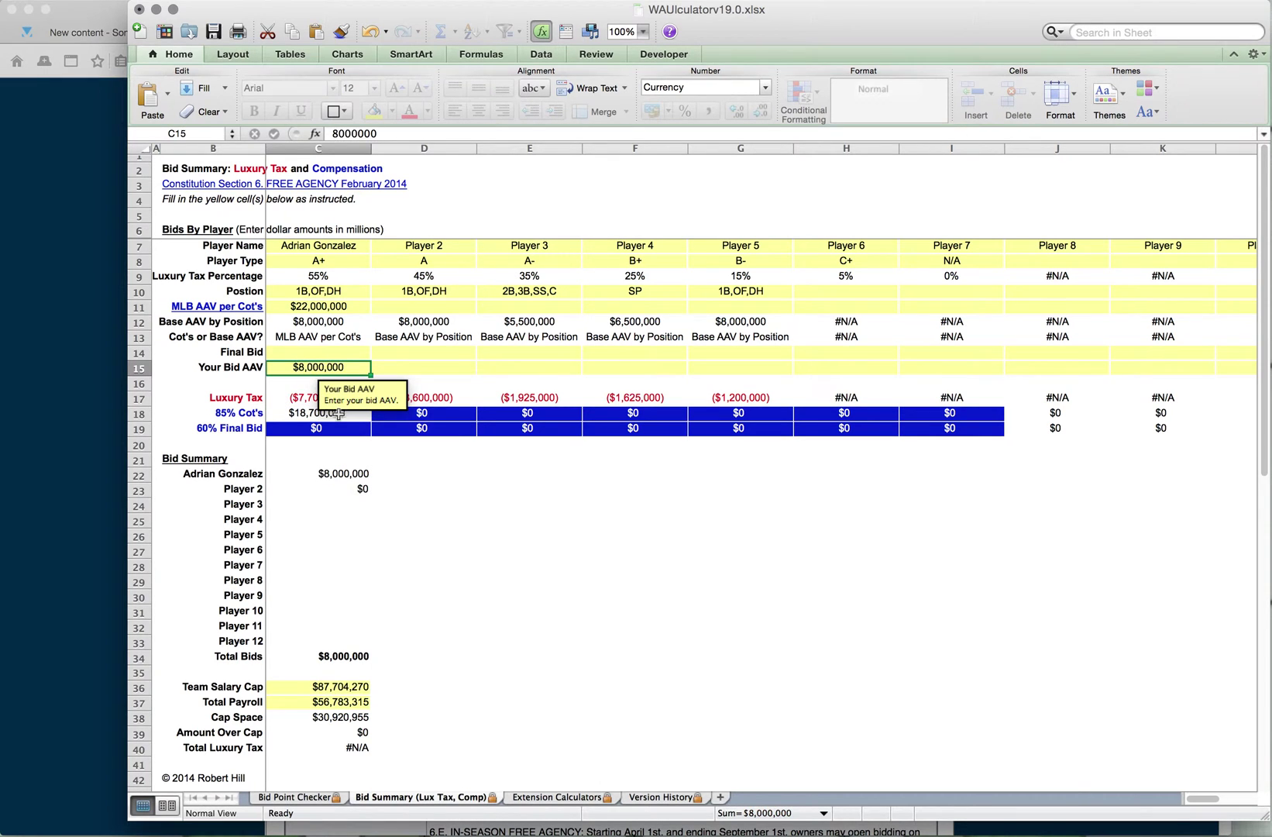
pyautogui.click(301, 397)
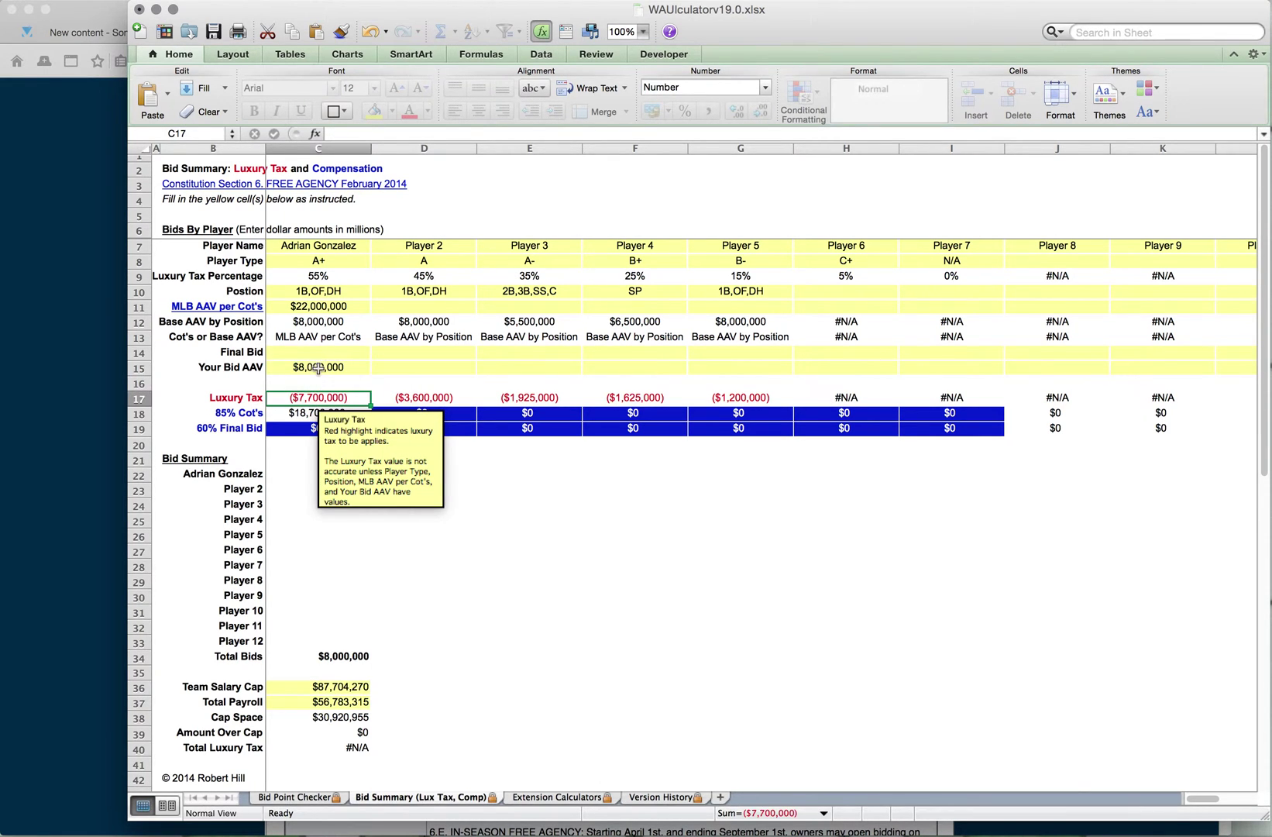
# - Set Your Bid AAV for Adrian Gonzalez to 22000000
pyautogui.click(318, 368)
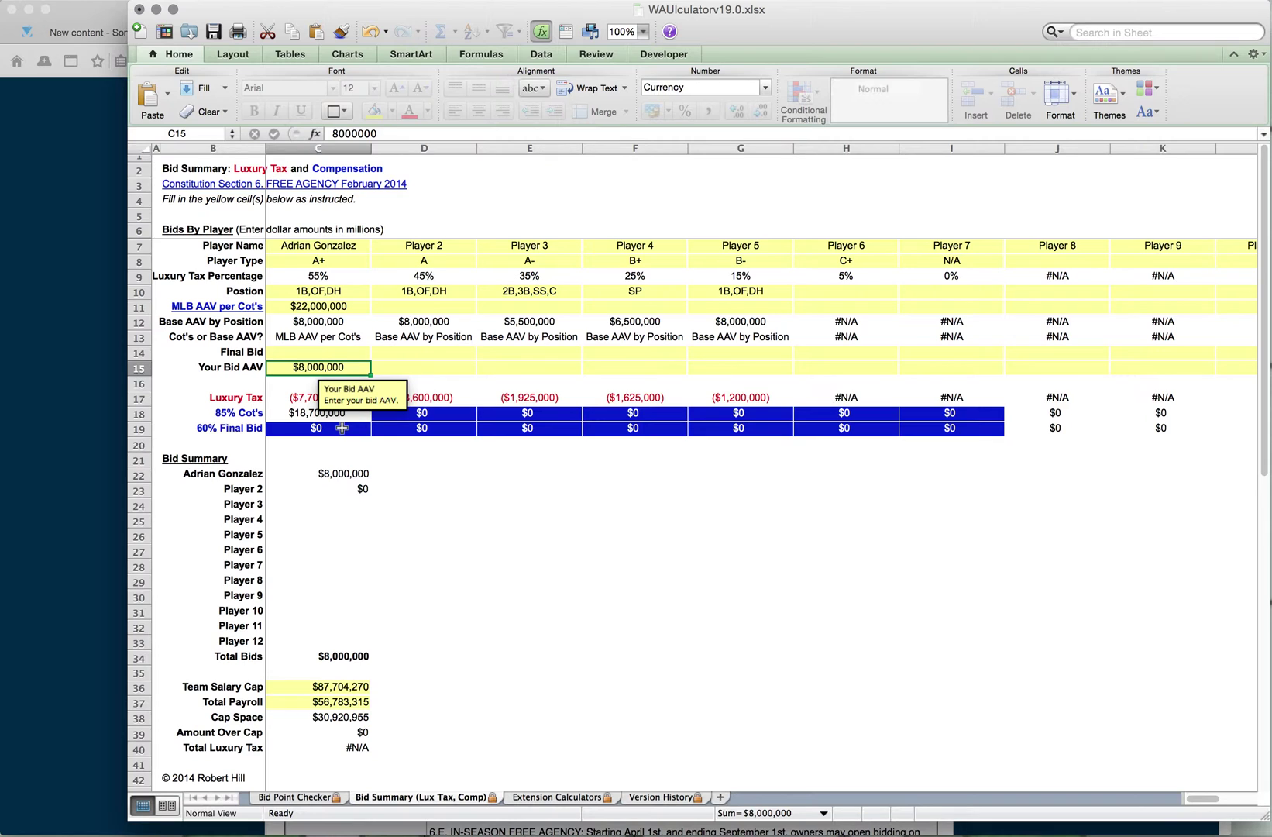
pyautogui.write('22000000')
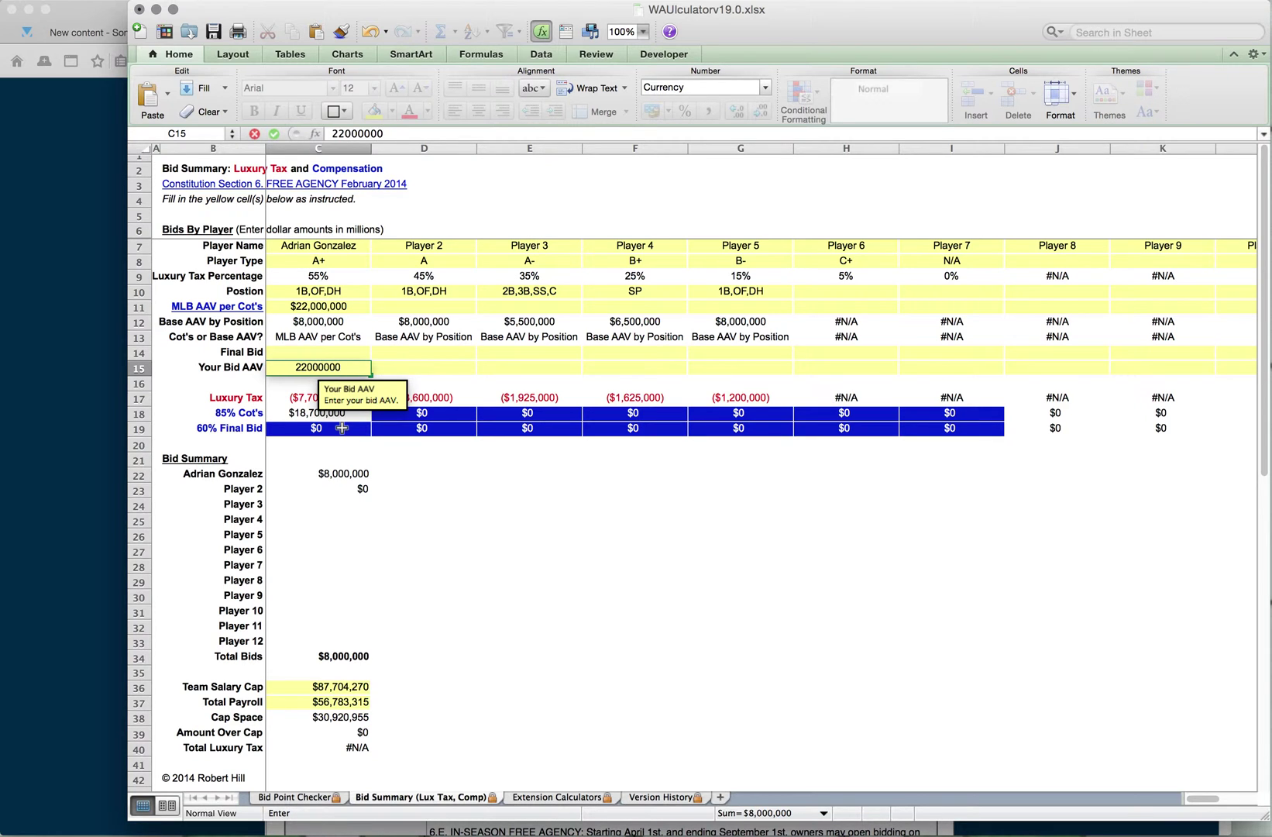
pyautogui.press('Return')
pyautogui.press('Up')
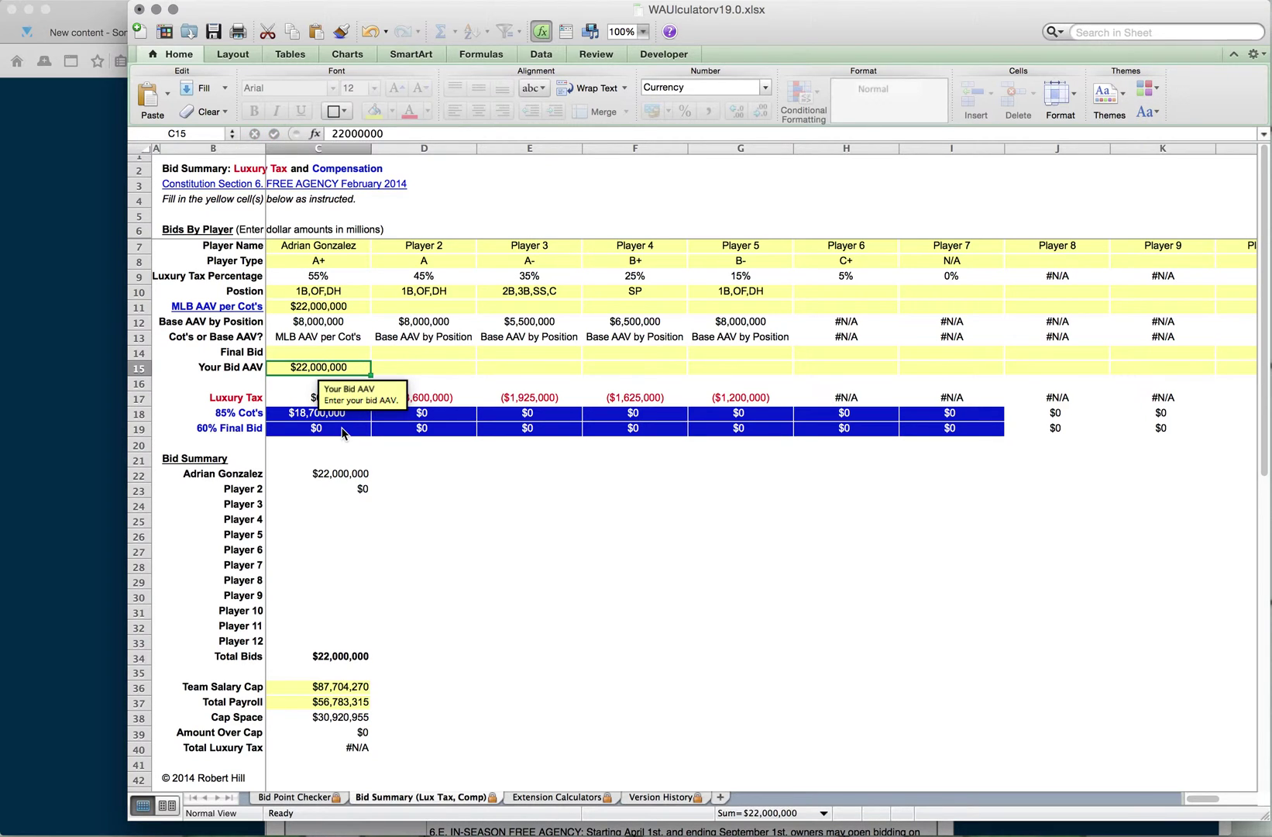
# - Change Adrian Gonzalez's Your Bid AAV to 25000000 and select his Luxury Tax cell
pyautogui.click(343, 135)
pyautogui.press('BackSpace')
pyautogui.write('5')
pyautogui.press('Return')
pyautogui.press('Down')
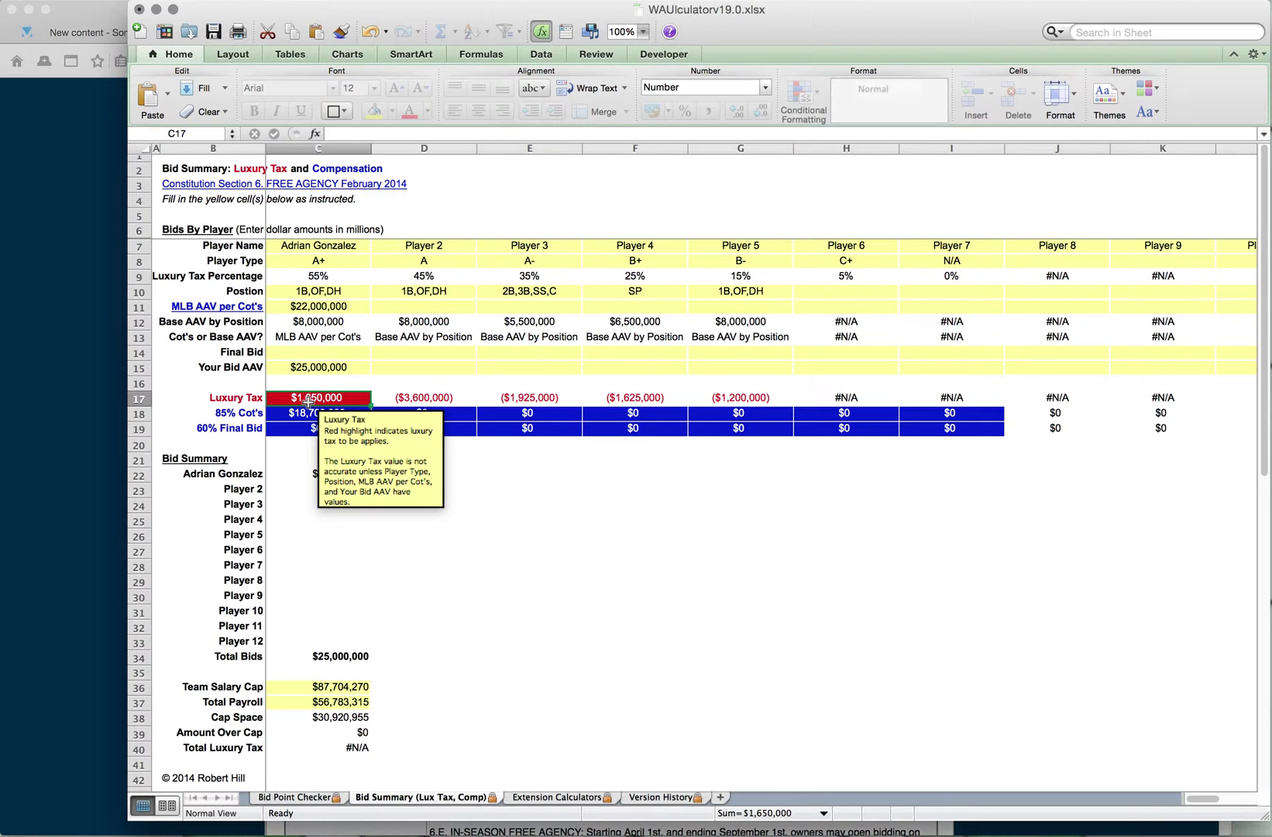
# - Review the Team Salary Cap cell and Adrian Gonzalez's Luxury Tax and Base AAV by Position cells
pyautogui.click(333, 687)
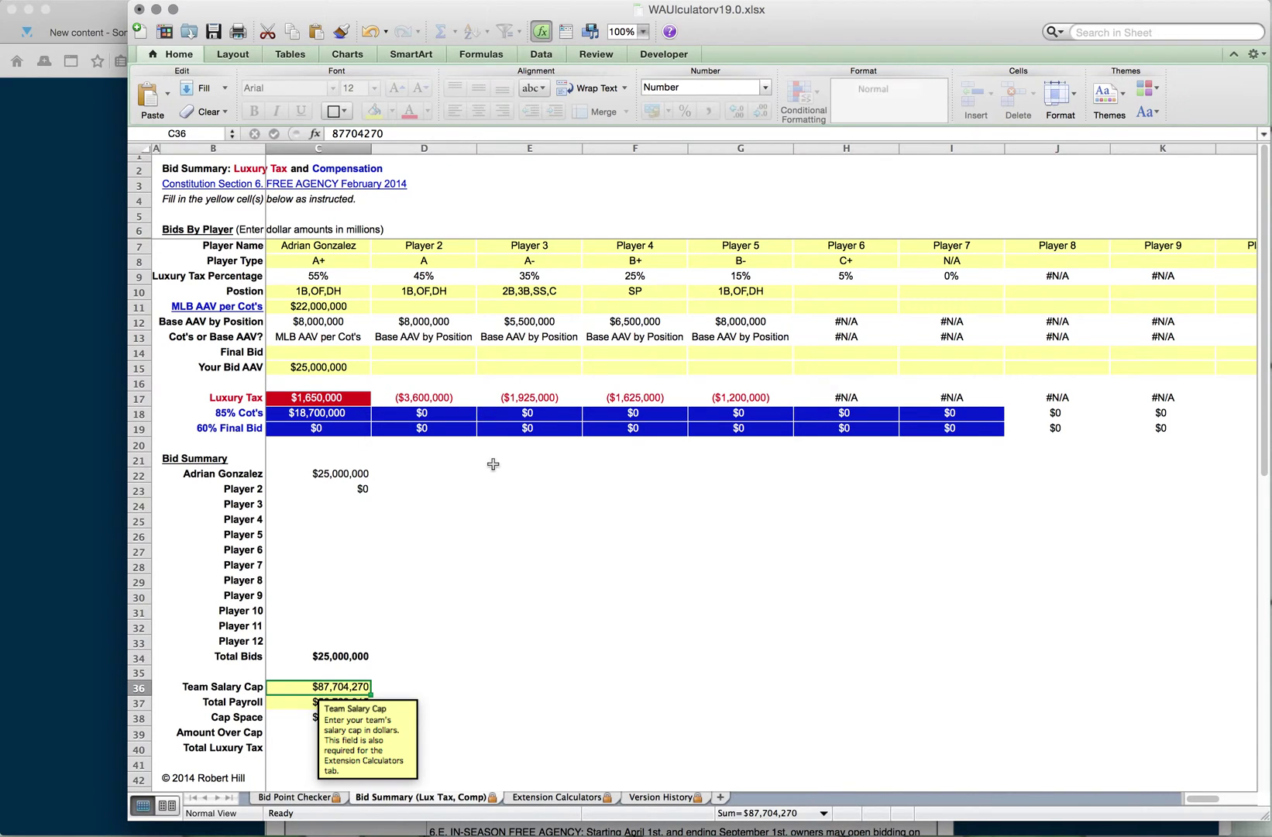
pyautogui.click(360, 398)
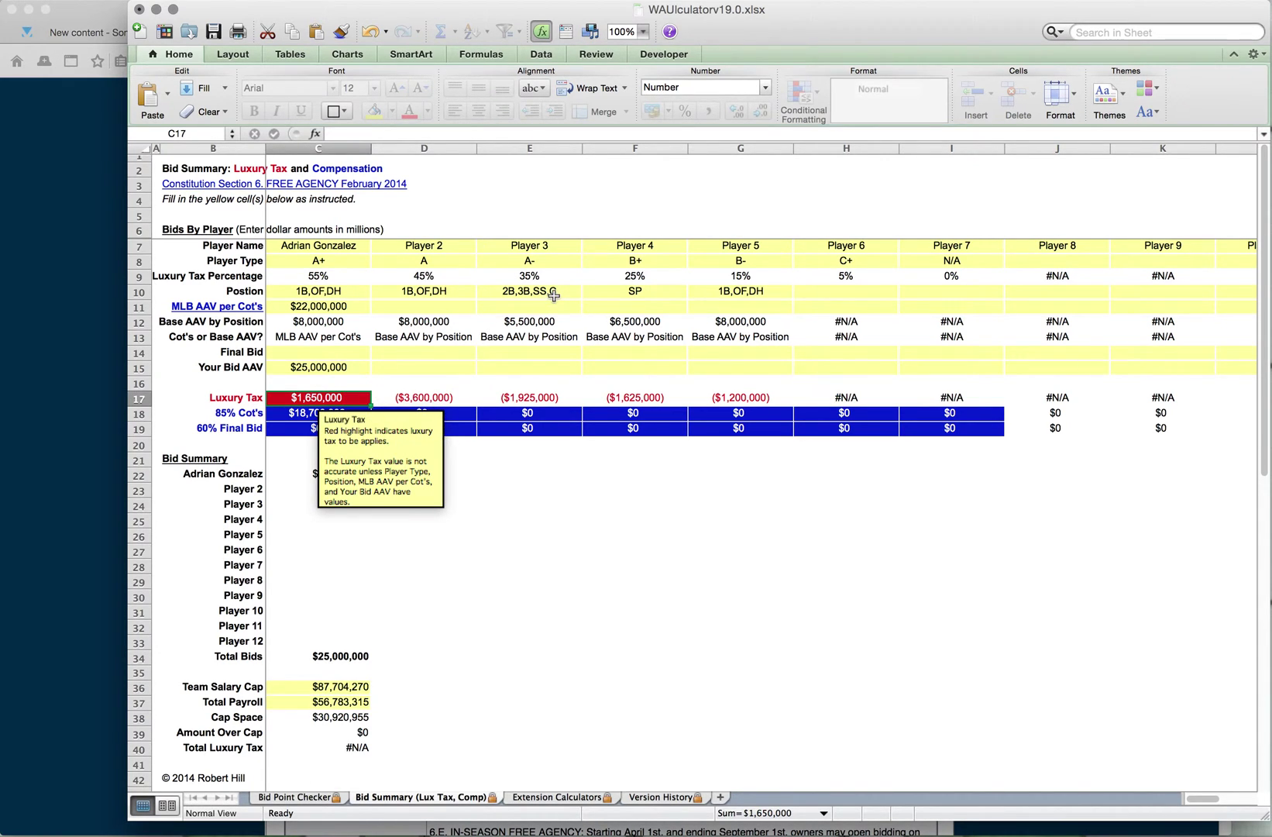
pyautogui.click(314, 314)
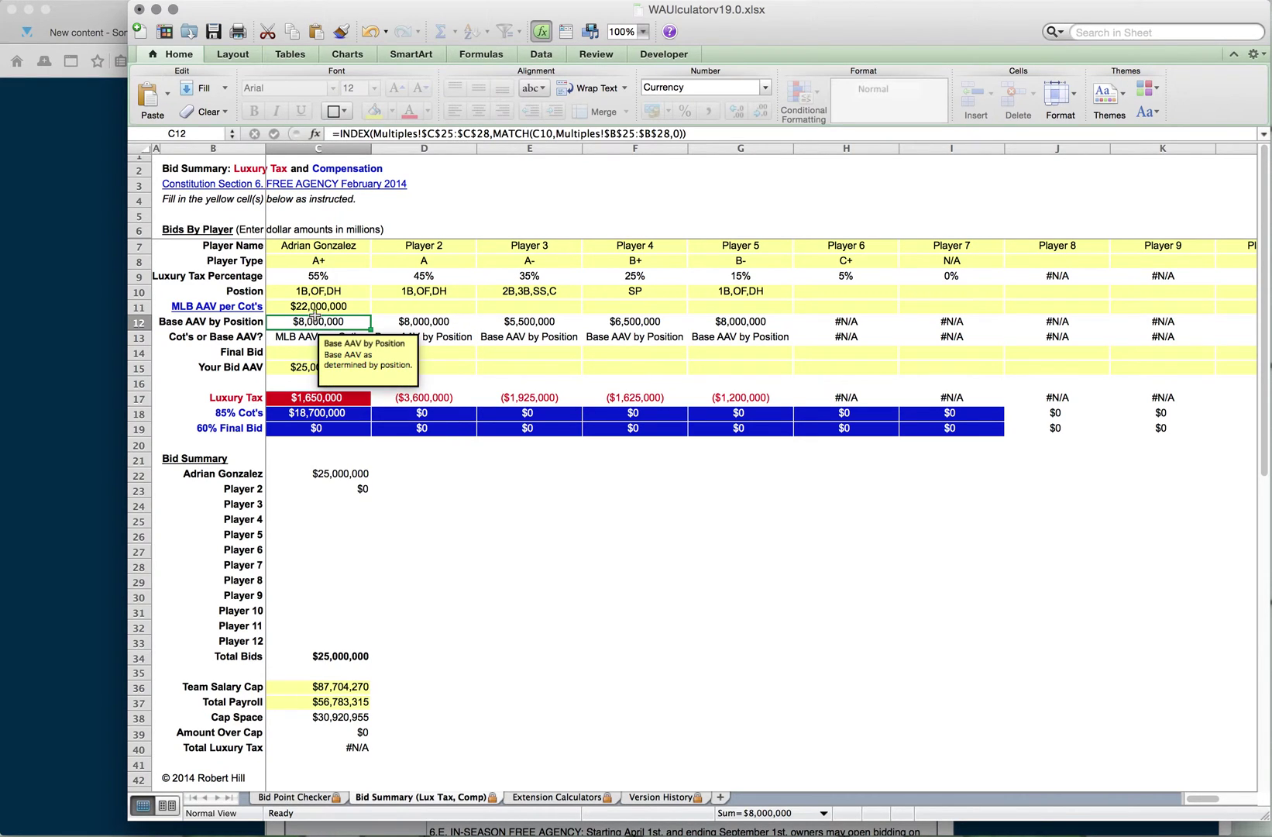
# - Set Adrian Gonzalez's MLB AAV per Cot's to 5000000 and select his Luxury Tax cell
pyautogui.click(319, 307)
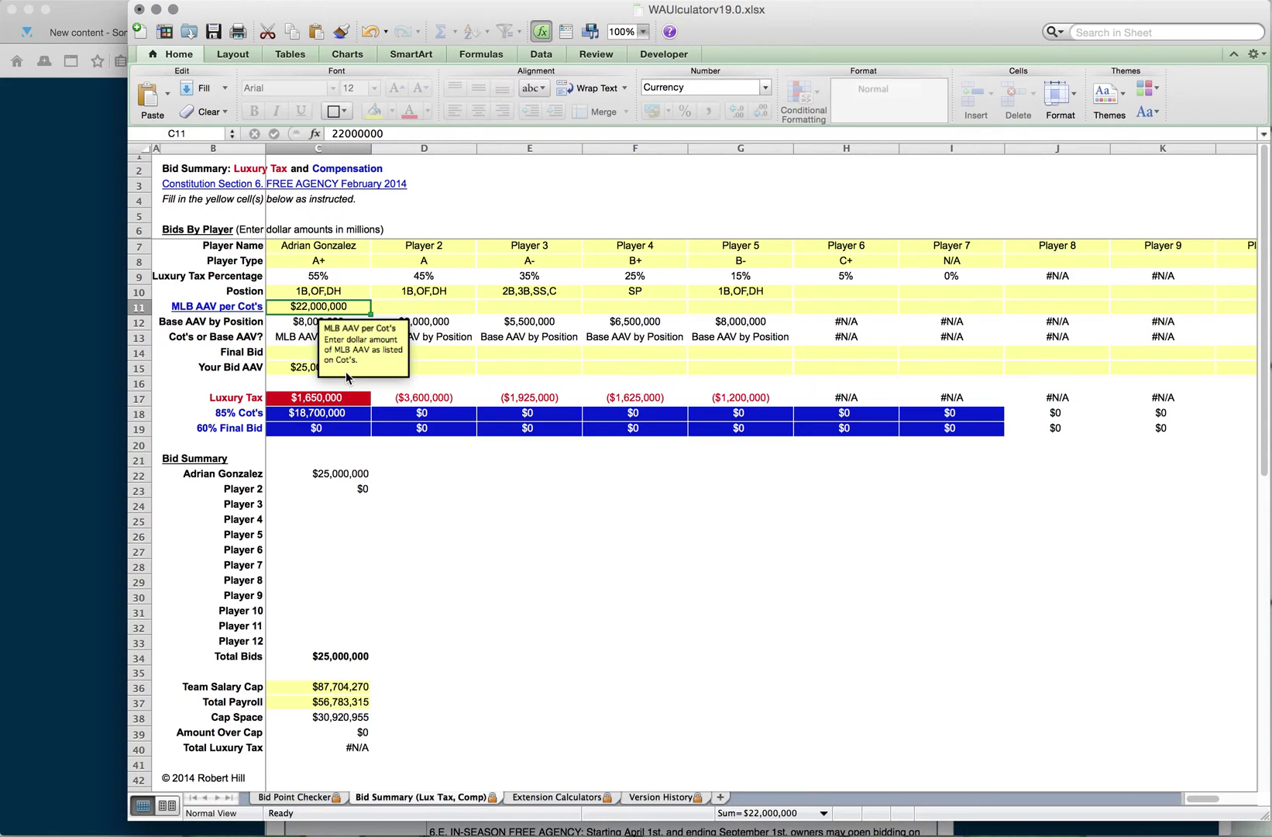
pyautogui.write('5,000,0')
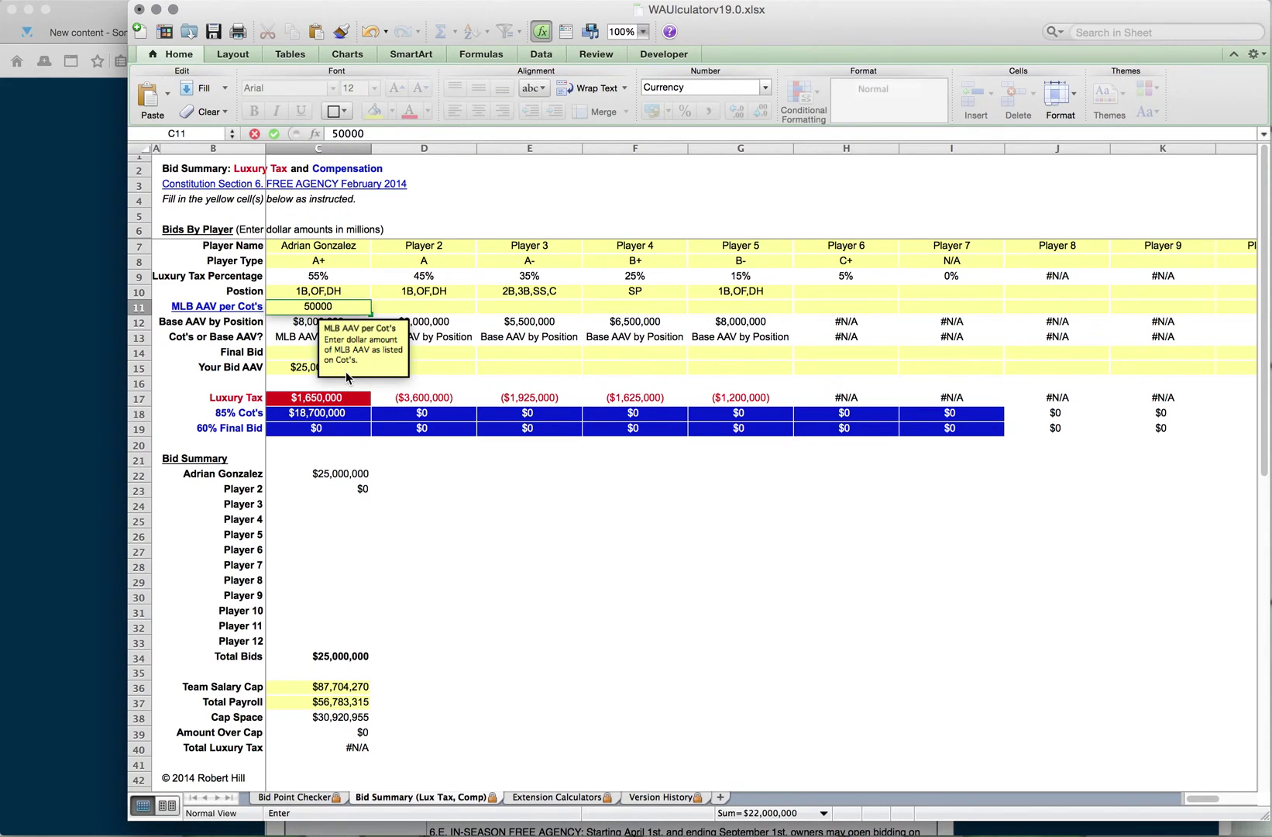
pyautogui.write('00')
pyautogui.press('Return')
pyautogui.press('Return')
pyautogui.press('Return')
pyautogui.press('Return')
pyautogui.press('Return')
pyautogui.press('Return')
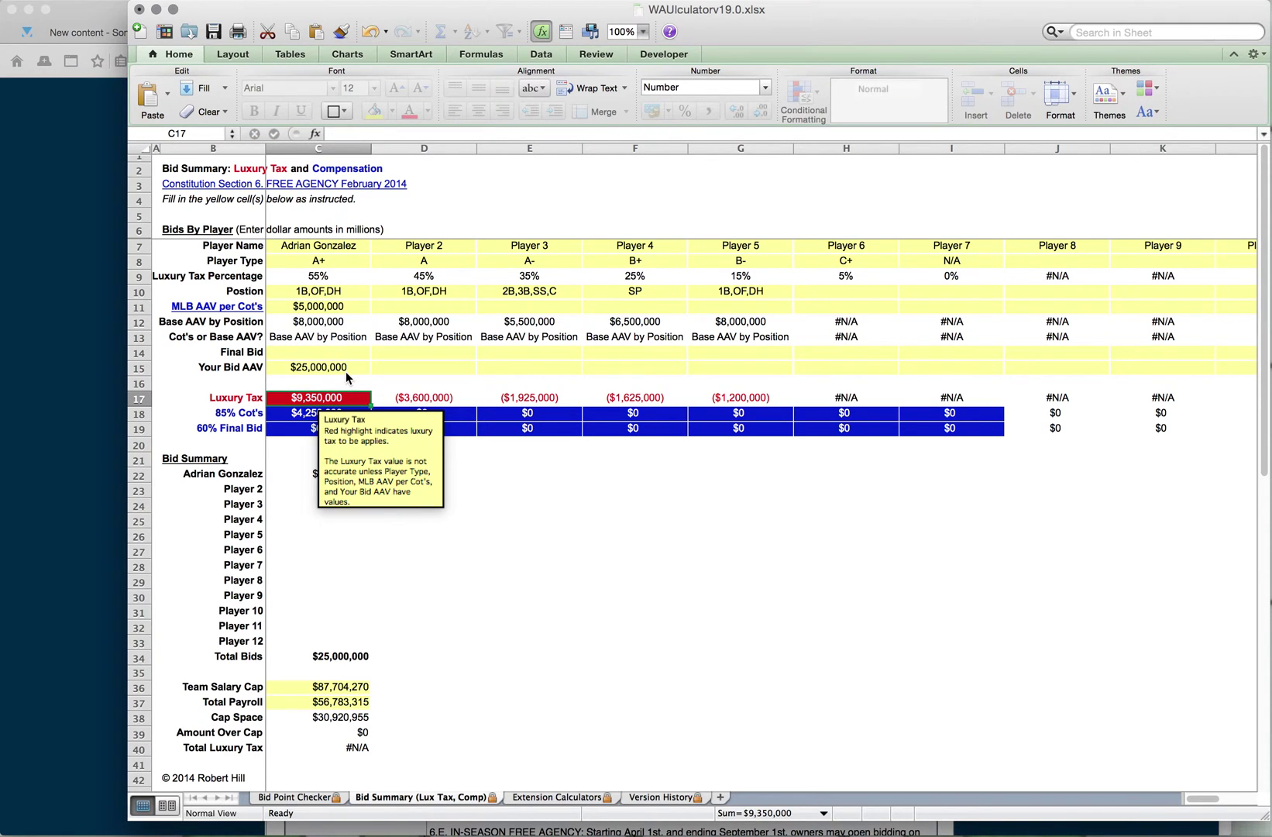
# - Select Adrian Gonzalez's Base AAV by Position cell, check the Section 6 luxury tax and Base AAV rules in the browser, and return to the workbook
pyautogui.hotkey('shift', 'Return')
pyautogui.hotkey('shift', 'Return')
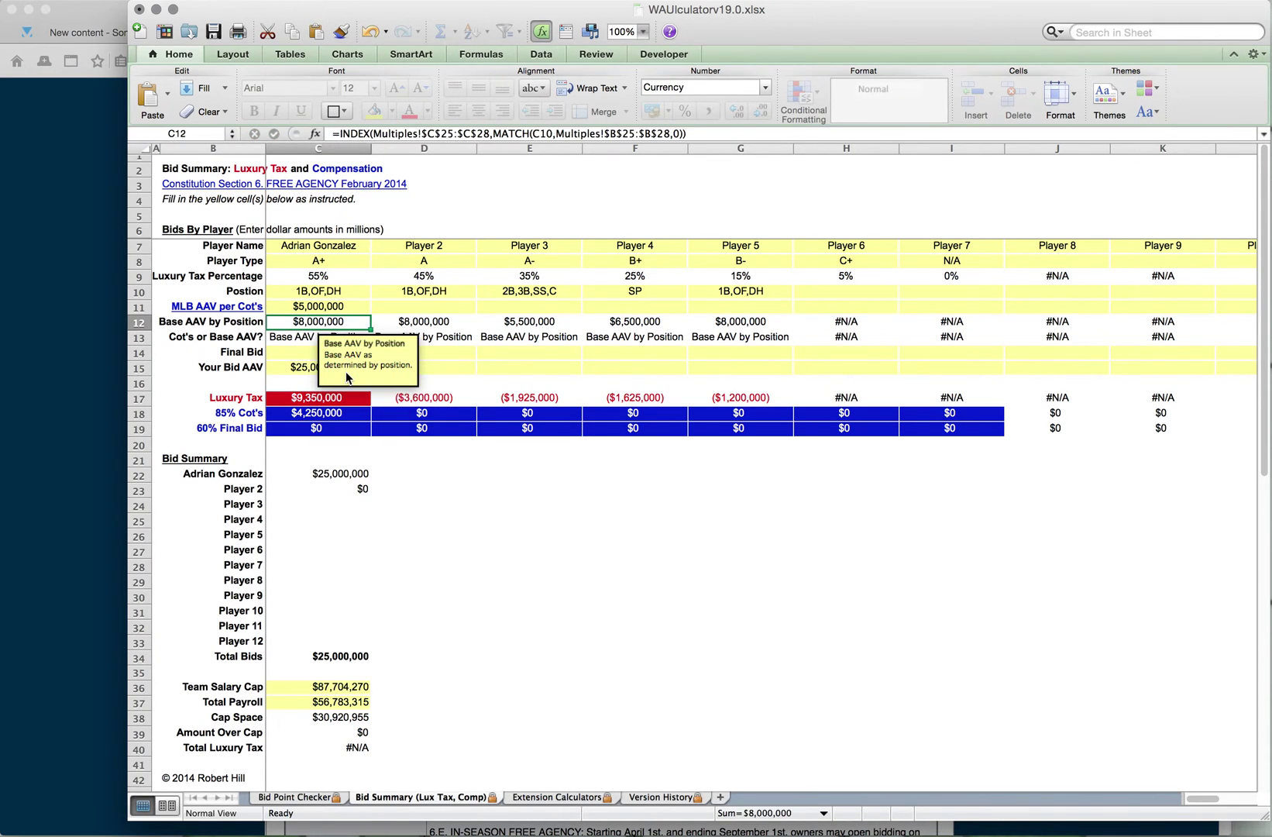
pyautogui.click(88, 372)
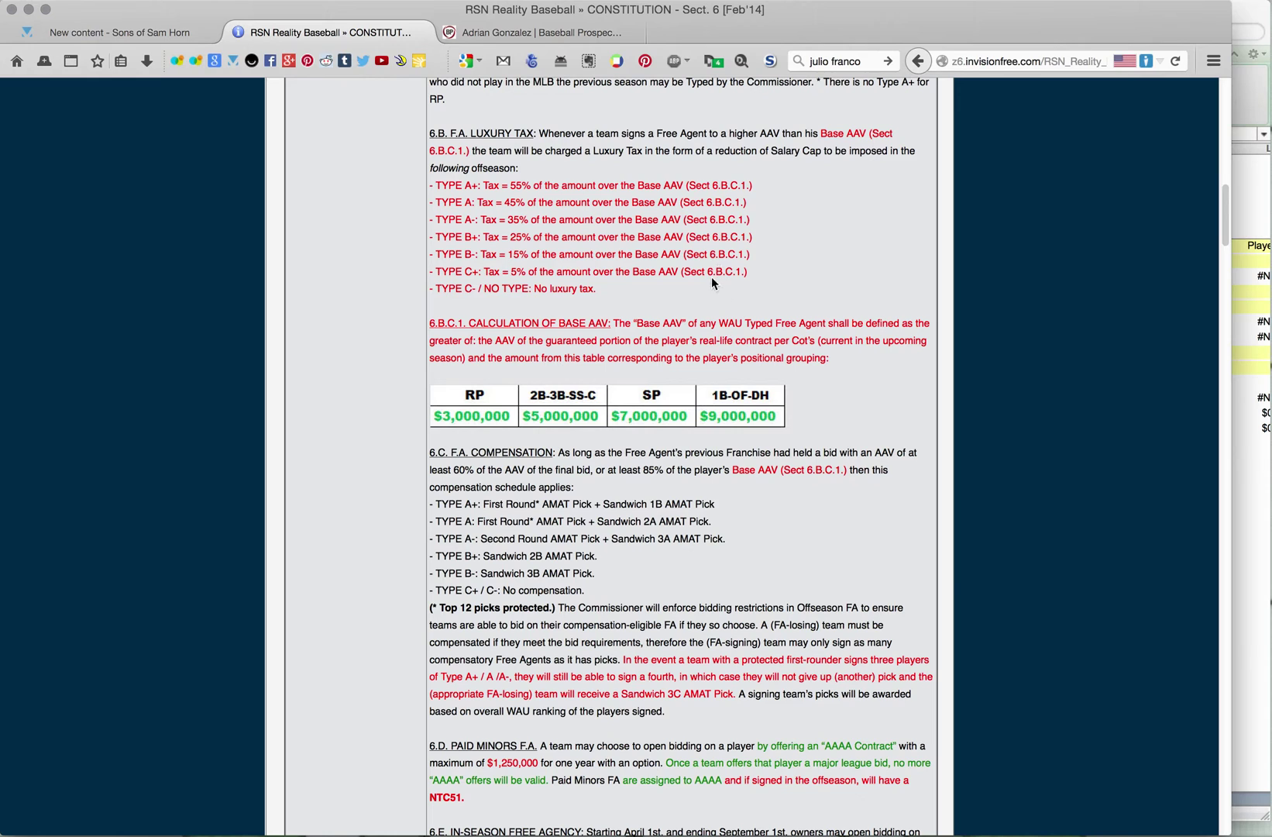
pyautogui.scroll(1, 711, 277)
pyautogui.scroll(1, 712, 277)
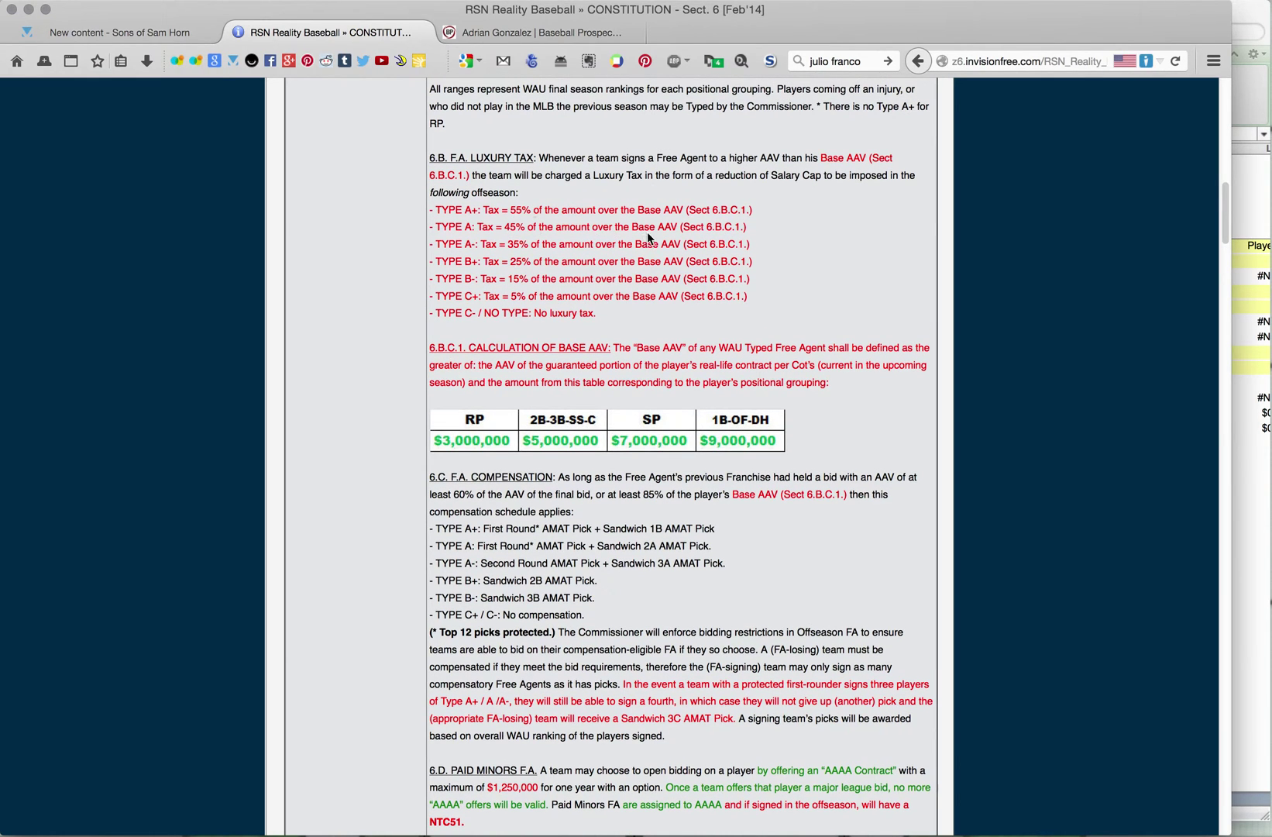
pyautogui.click(1254, 180)
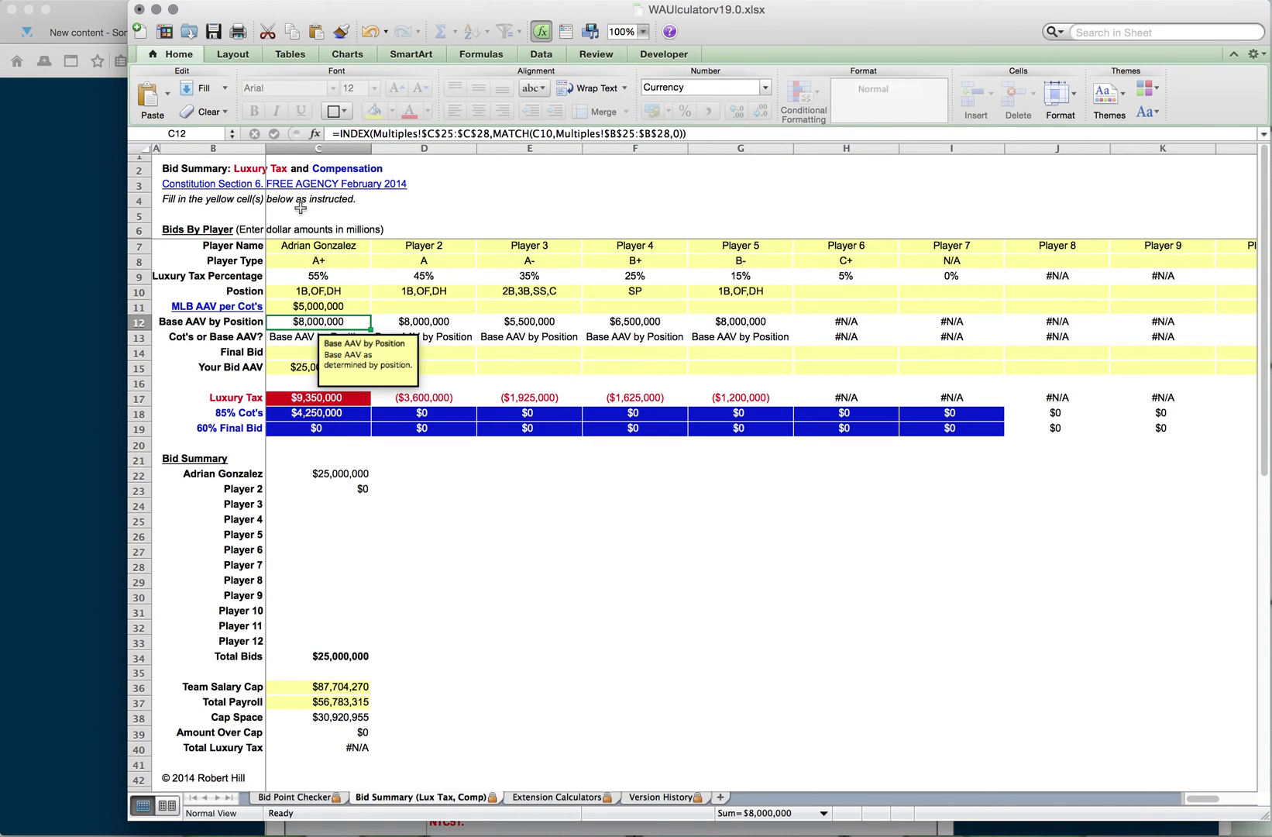